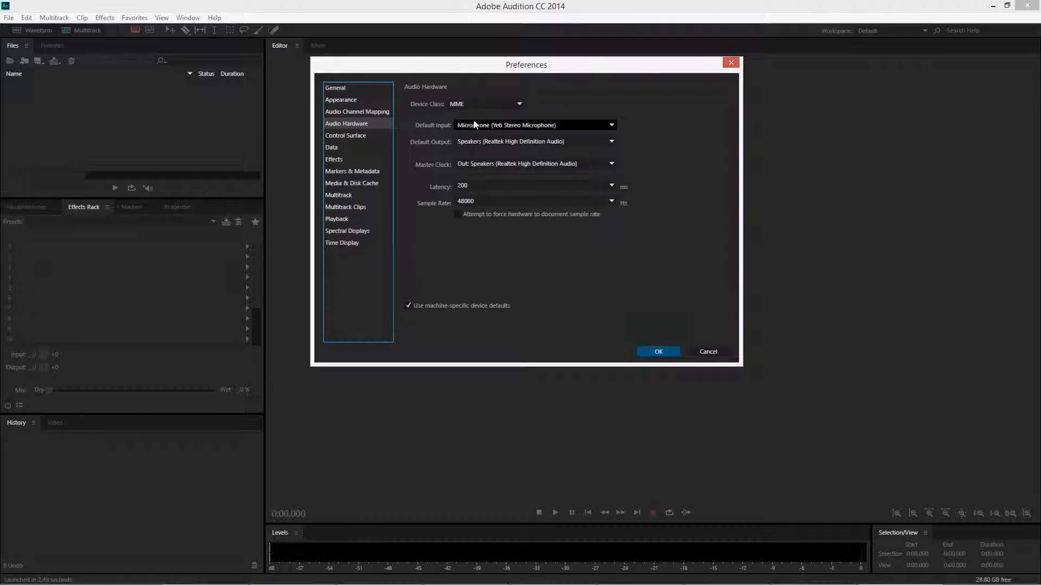
# - Set the audio hardware to Microphone (Yeti Stereo Microphone) input, Speakers (Realtek High Definition Audio) output and a 48000 Hz sample rate
pyautogui.click(604, 128)
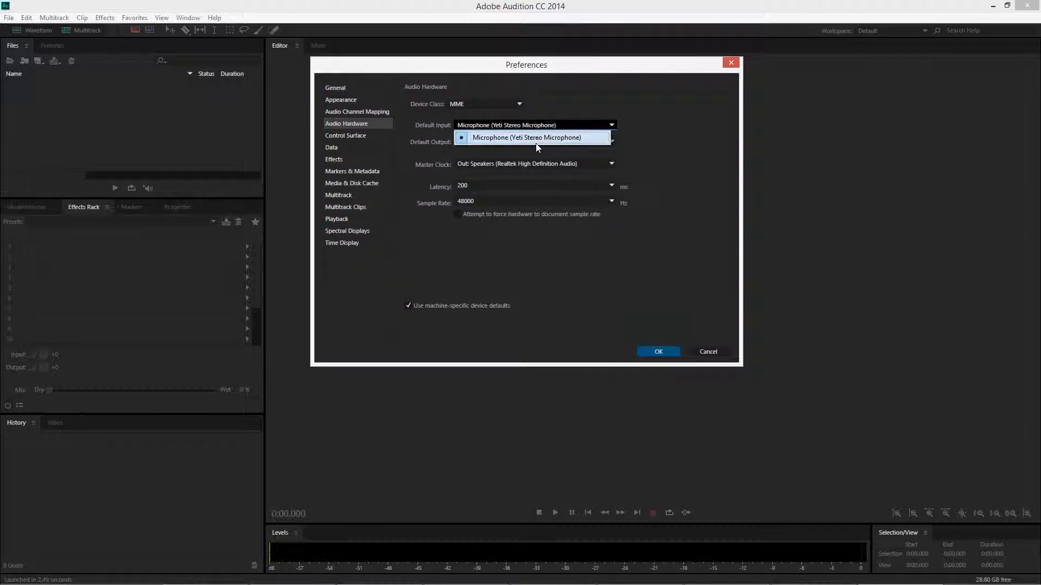
pyautogui.click(585, 138)
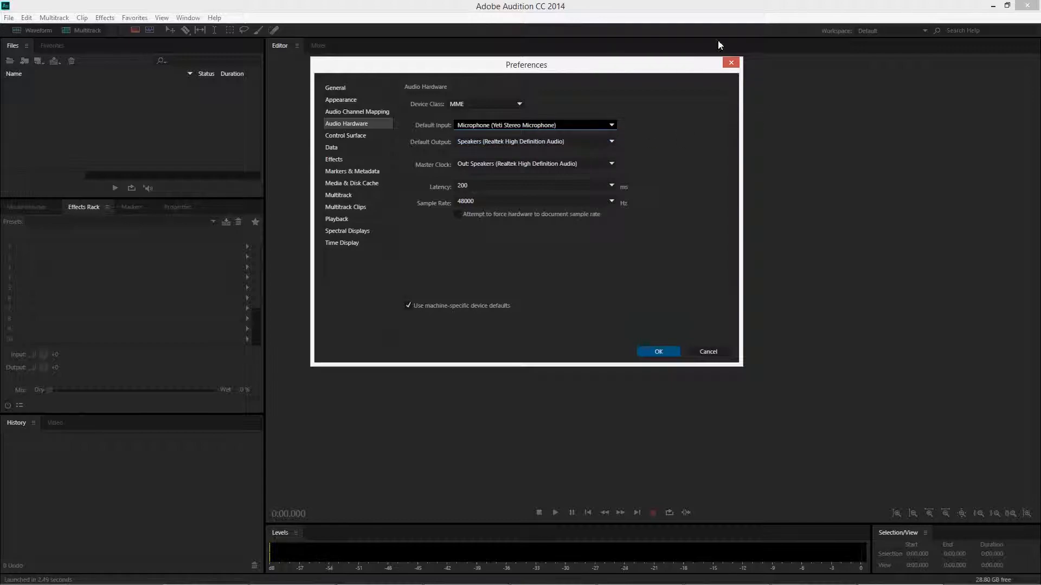
pyautogui.click(558, 142)
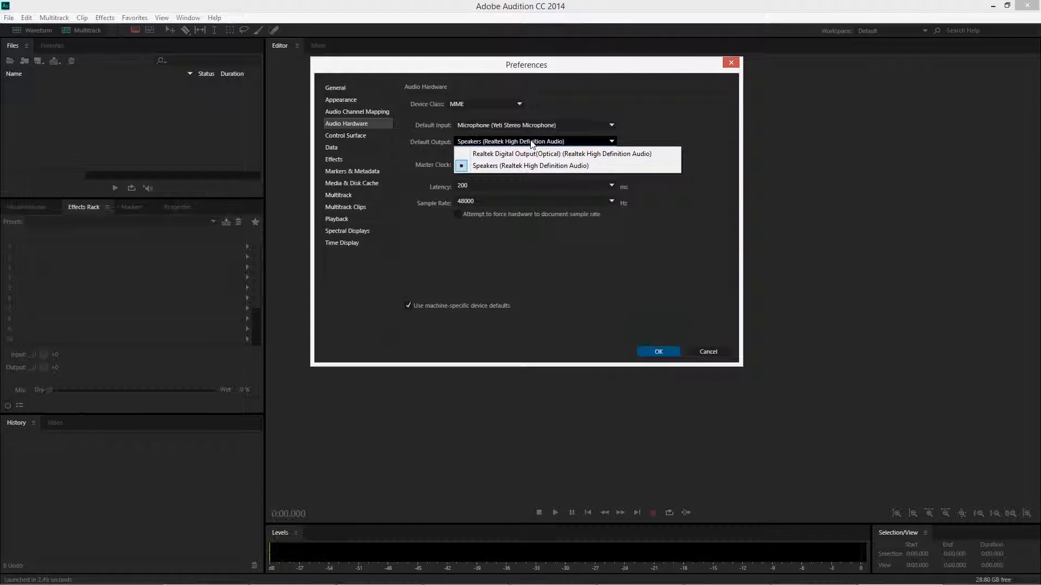
pyautogui.click(549, 165)
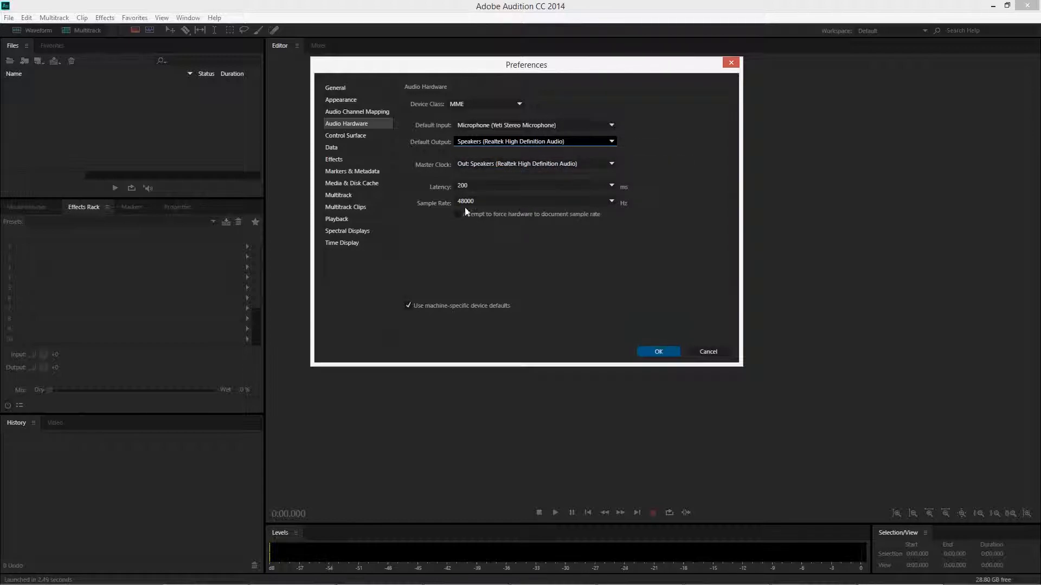
pyautogui.click(511, 204)
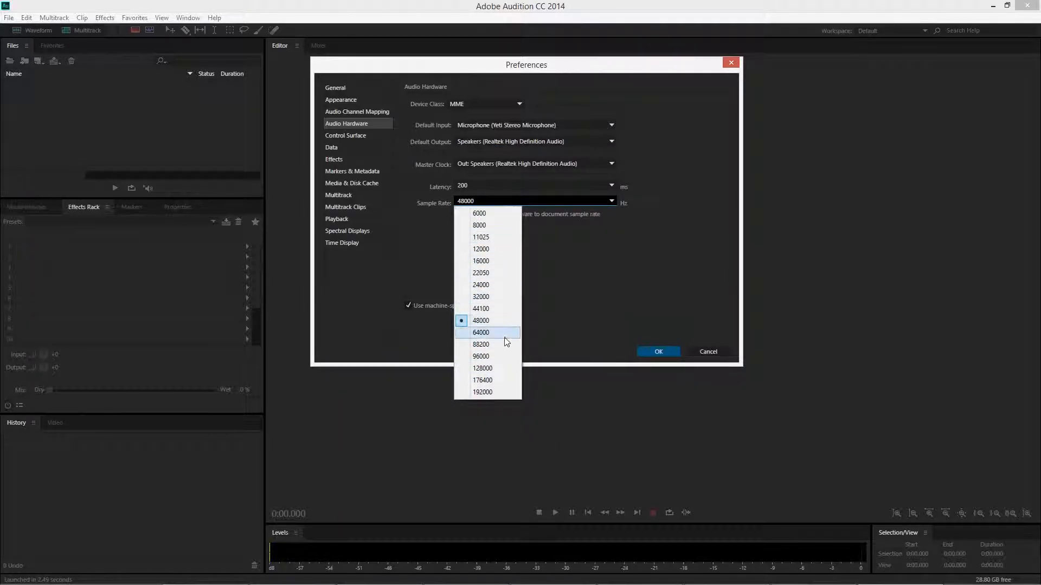
pyautogui.click(481, 320)
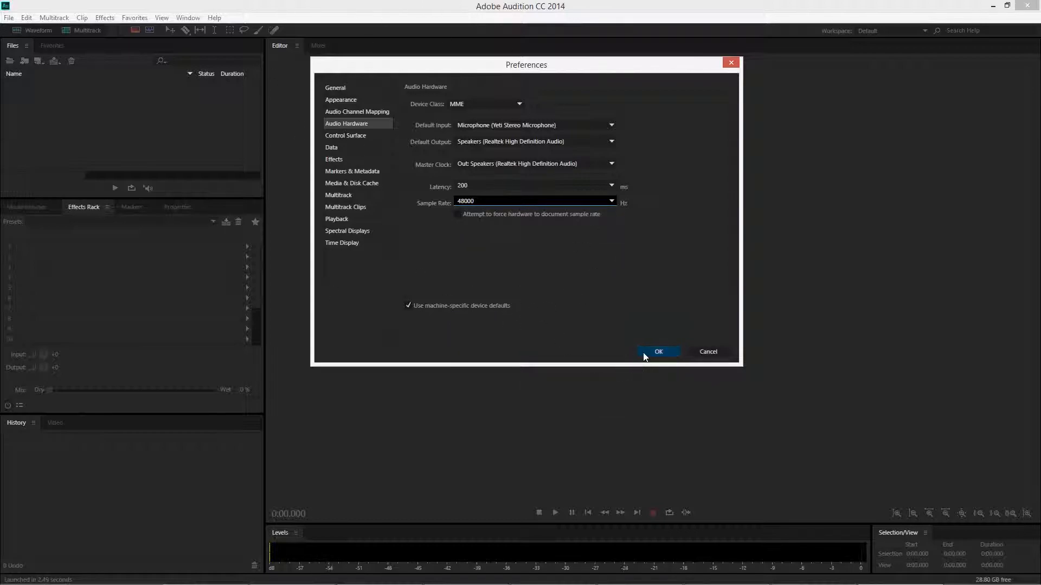
pyautogui.click(657, 351)
pyautogui.click(44, 96)
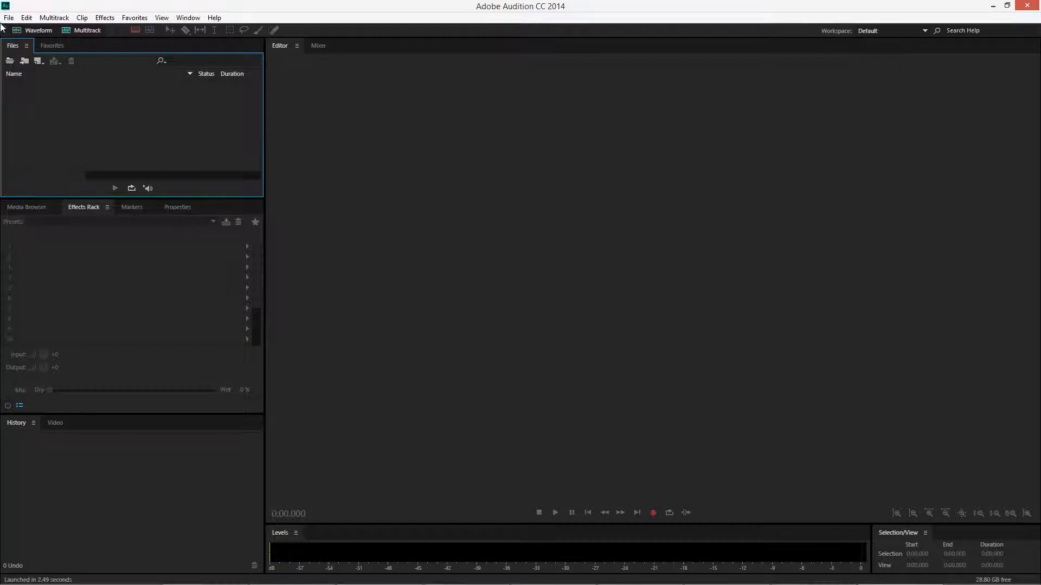
pyautogui.click(9, 18)
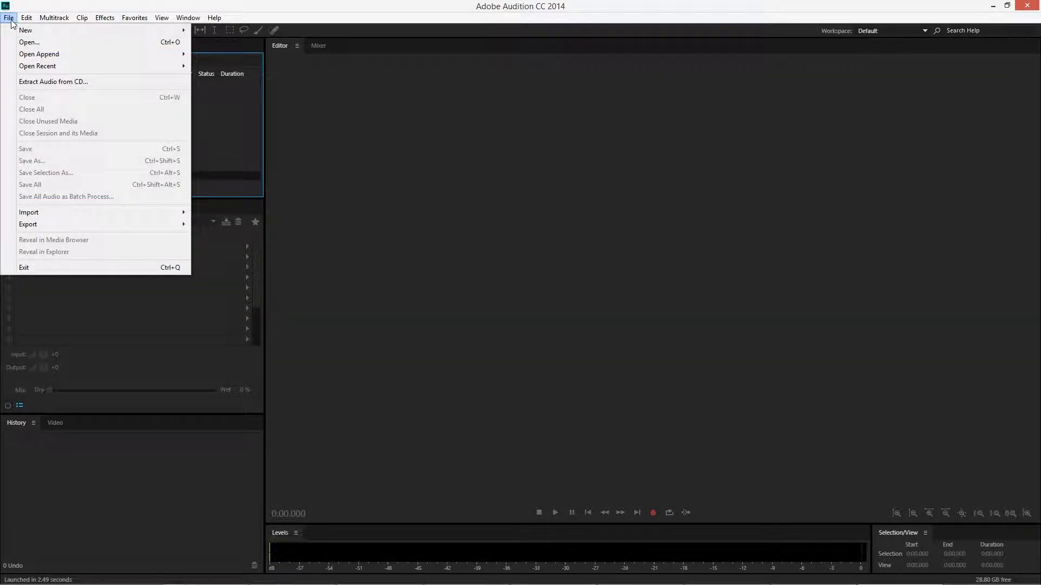
pyautogui.click(415, 147)
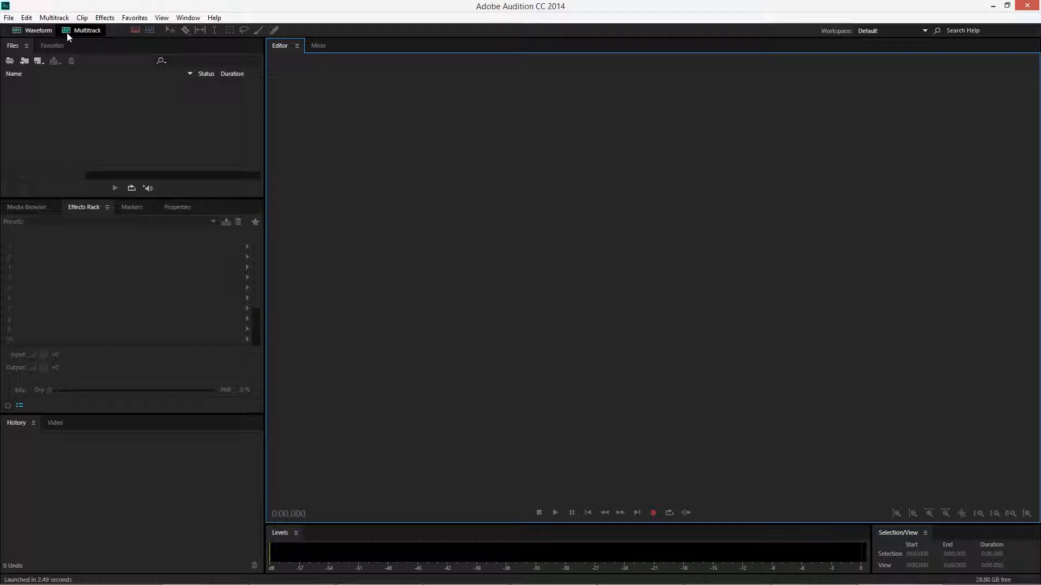
# - Create a new audio file named "Audition Tutorial" and record about 30 seconds of speech into it
pyautogui.click(38, 33)
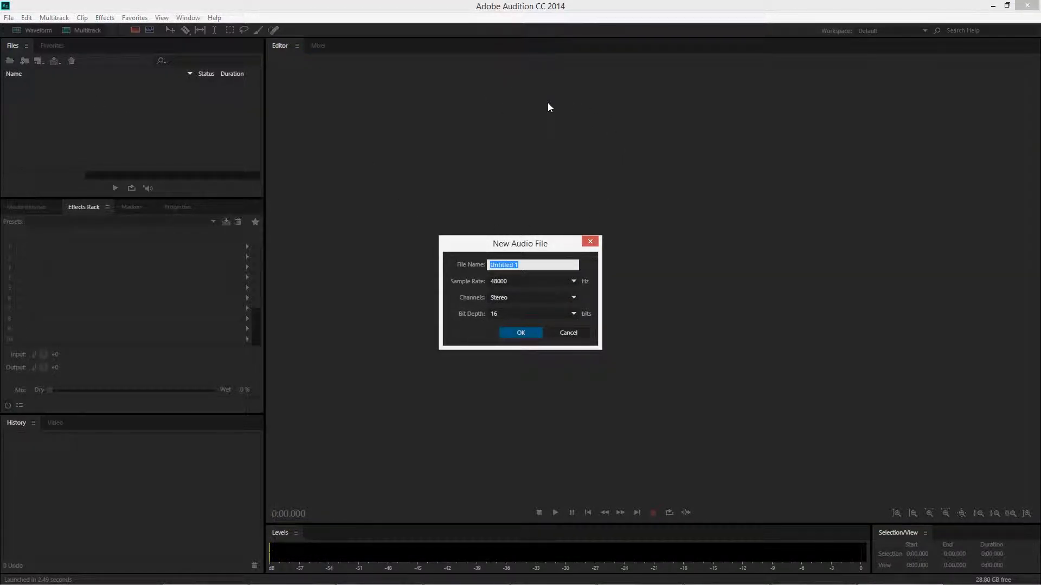
pyautogui.write('Audition Tutorial')
pyautogui.press('Return')
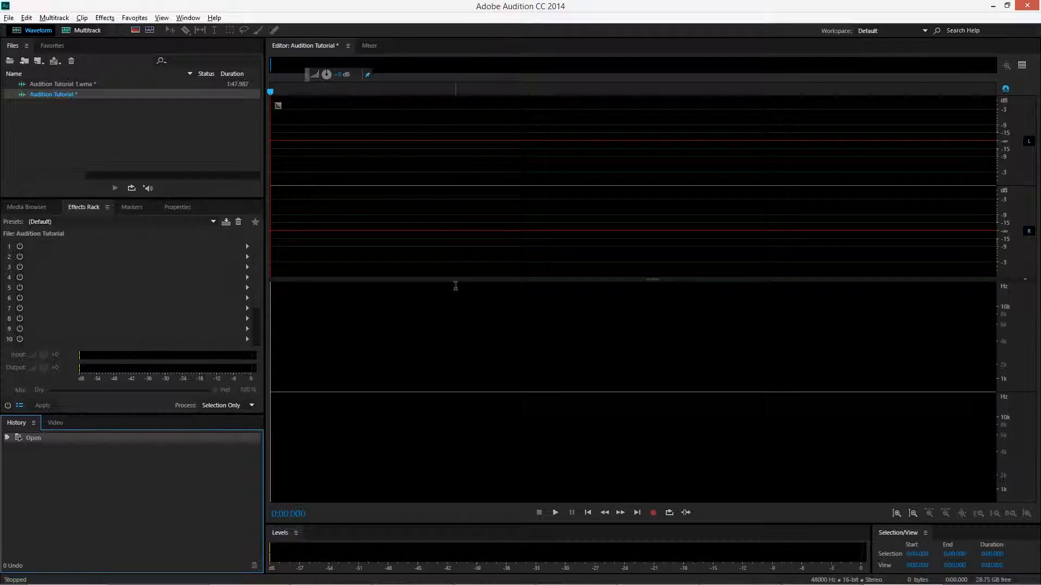
pyautogui.click(654, 513)
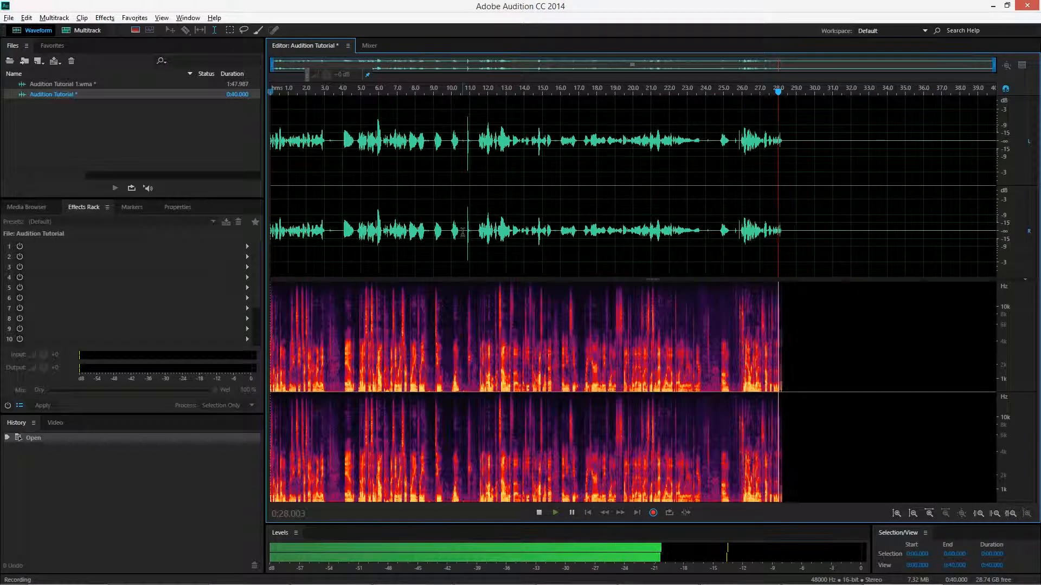
pyautogui.press('space')
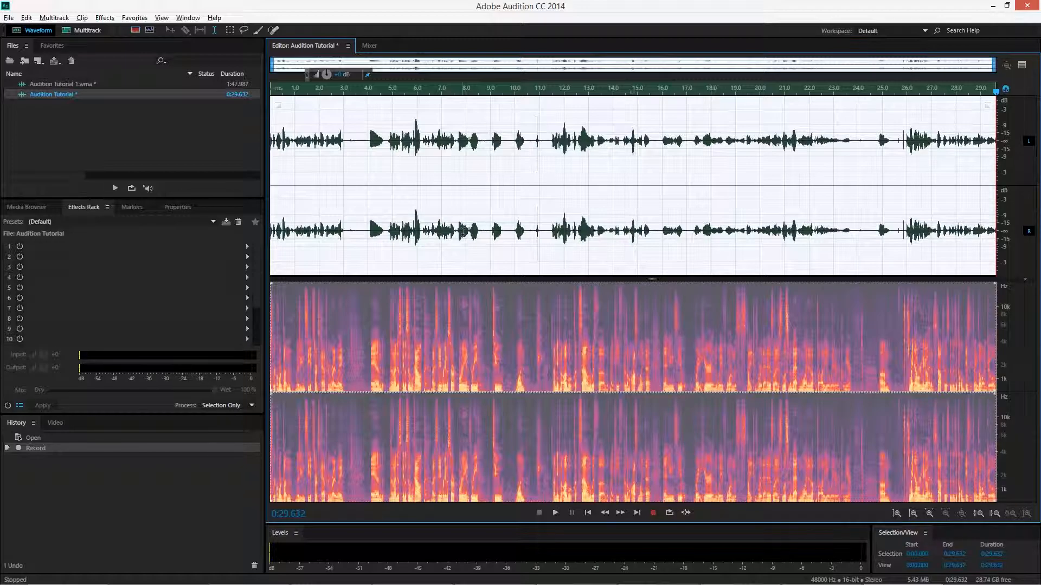
# - Select the quiet pause from about 3.0 to 4.0 seconds in the recording and play it back
pyautogui.scroll(3, 606, 115)
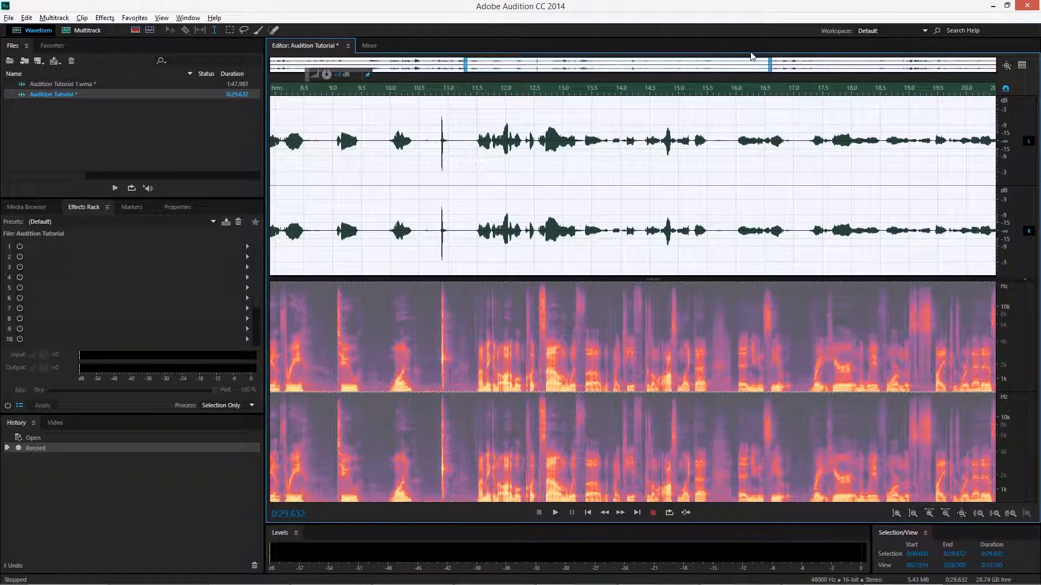
pyautogui.moveTo(542, 60); pyautogui.dragTo(327, 57)
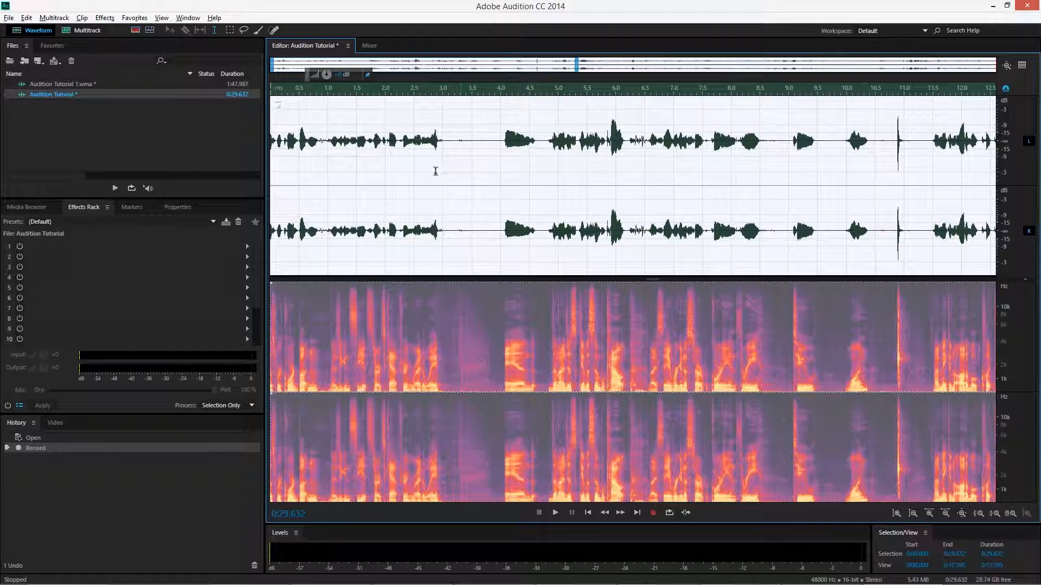
pyautogui.scroll(1, 450, 163)
pyautogui.scroll(1, 455, 155)
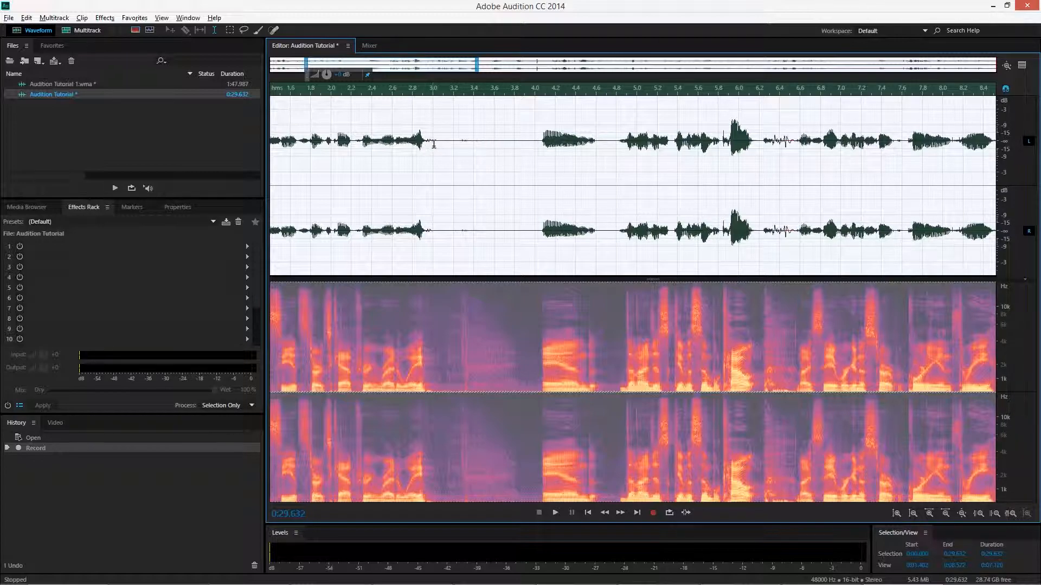
pyautogui.moveTo(435, 142); pyautogui.dragTo(535, 146)
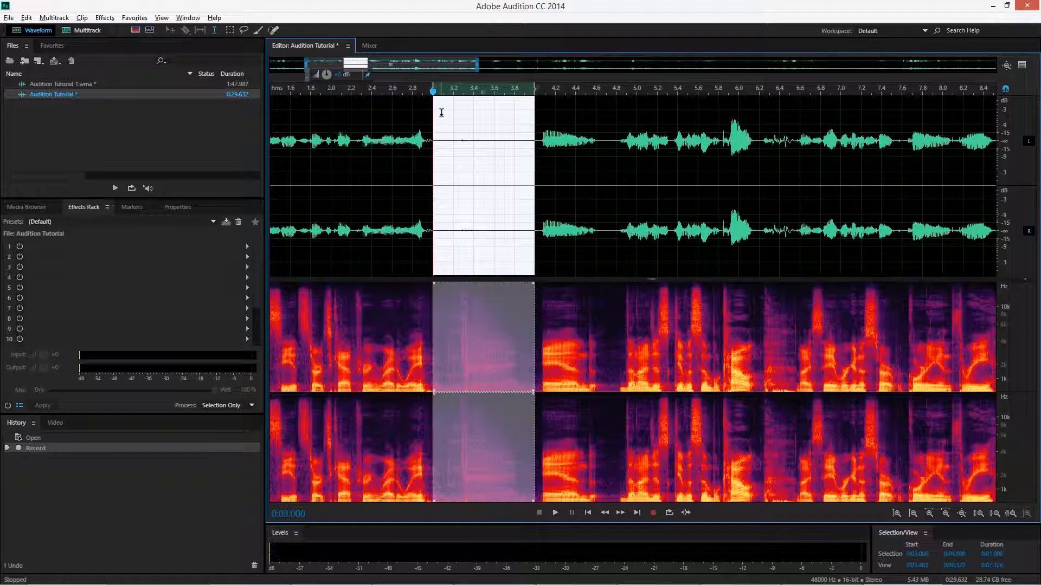
pyautogui.press('space')
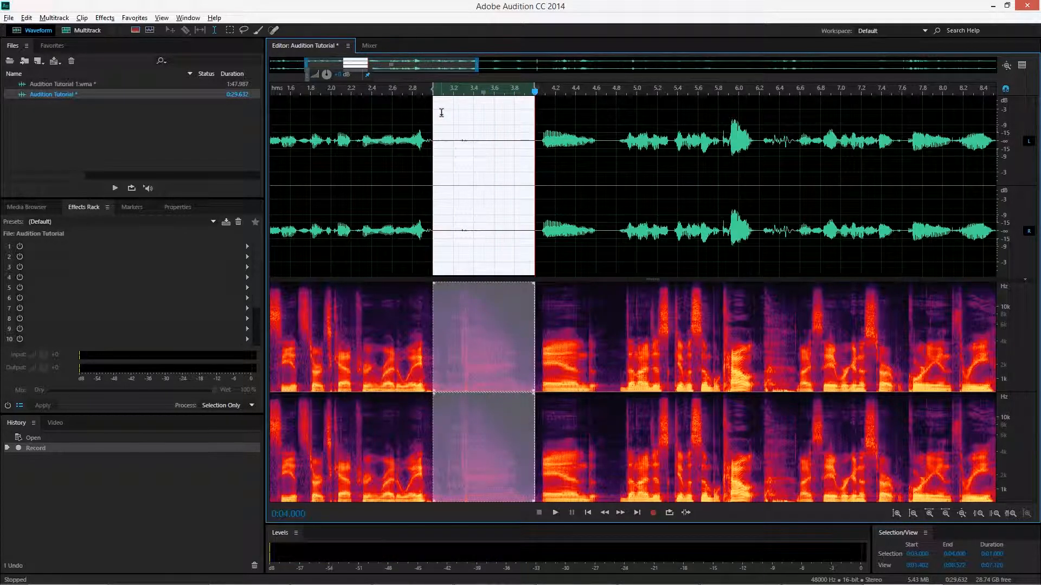
# - Narrow the selection in the pause to about 3.45 to 4.02 seconds, listen to it and return the playhead to its start
pyautogui.scroll(5, 476, 142)
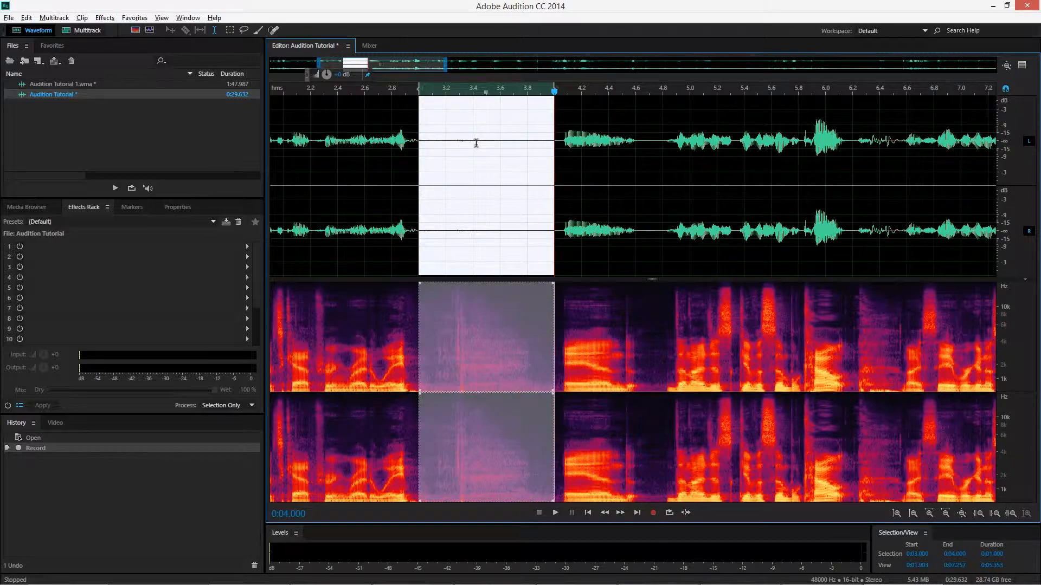
pyautogui.moveTo(483, 143); pyautogui.dragTo(666, 149)
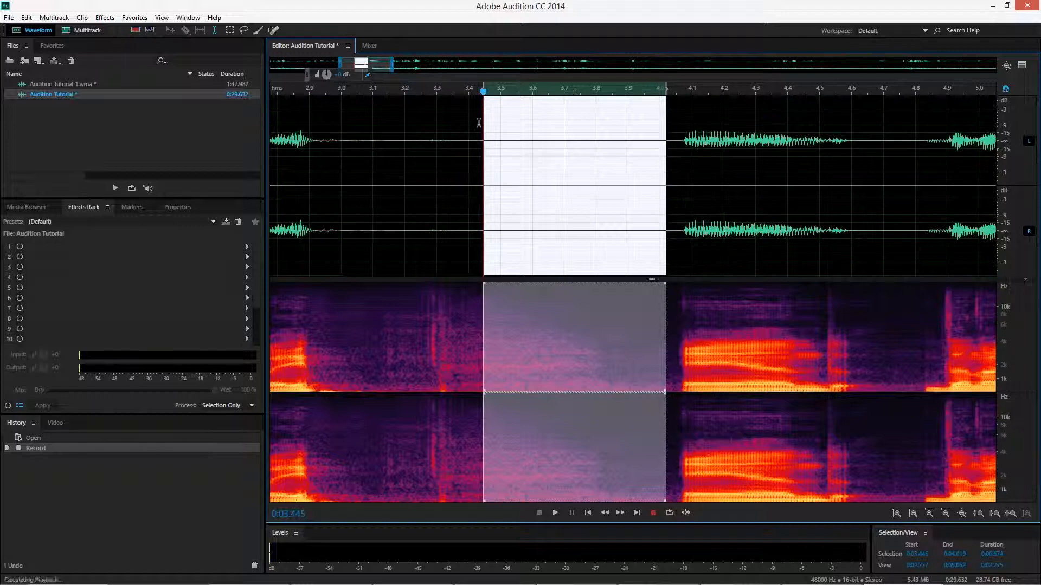
pyautogui.press('space')
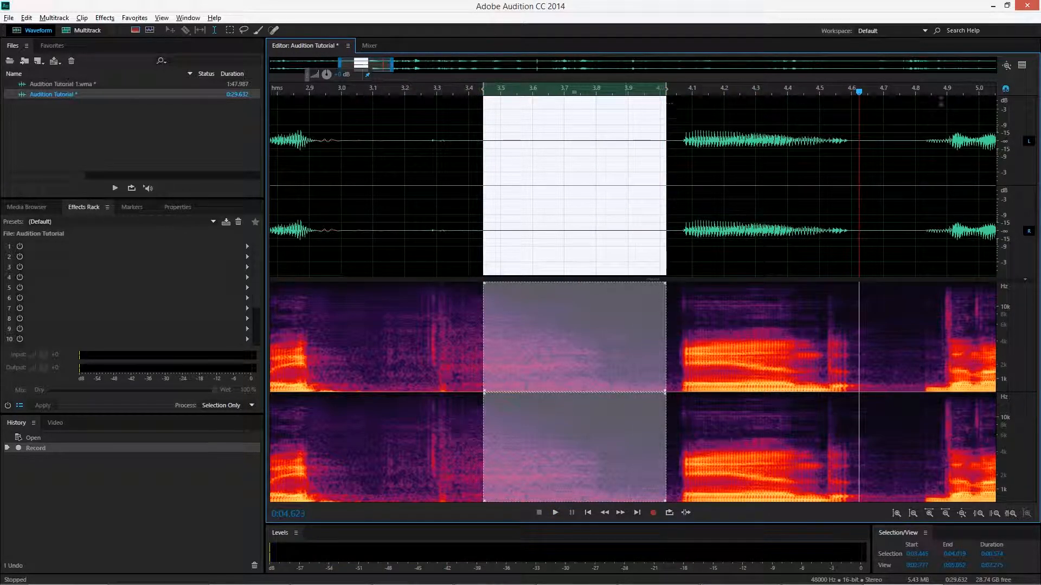
pyautogui.moveTo(859, 91); pyautogui.dragTo(486, 93)
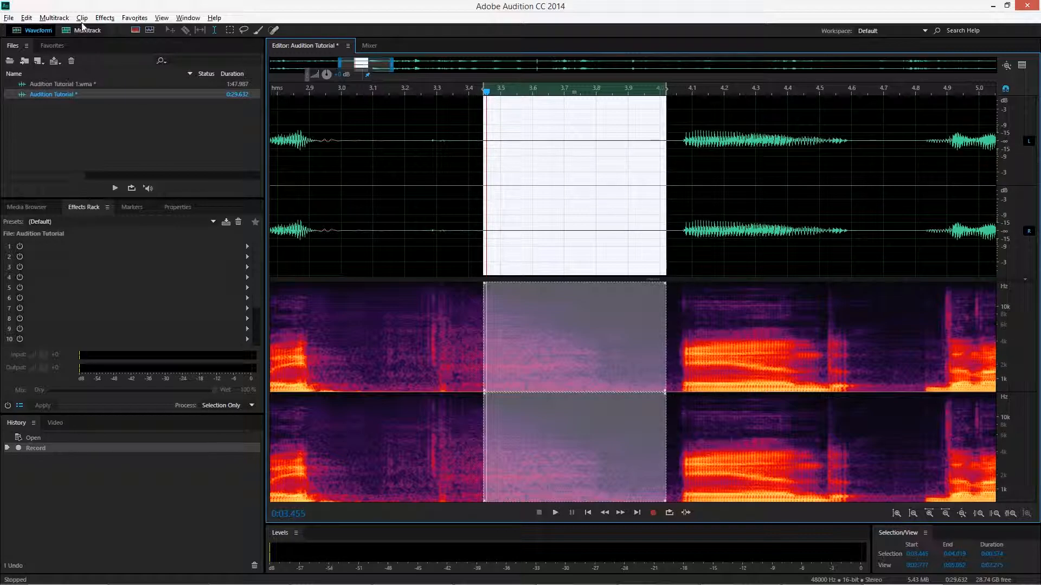
# - Open the Noise Reduction (process) effect and move its window clear of the selected pause
pyautogui.click(106, 19)
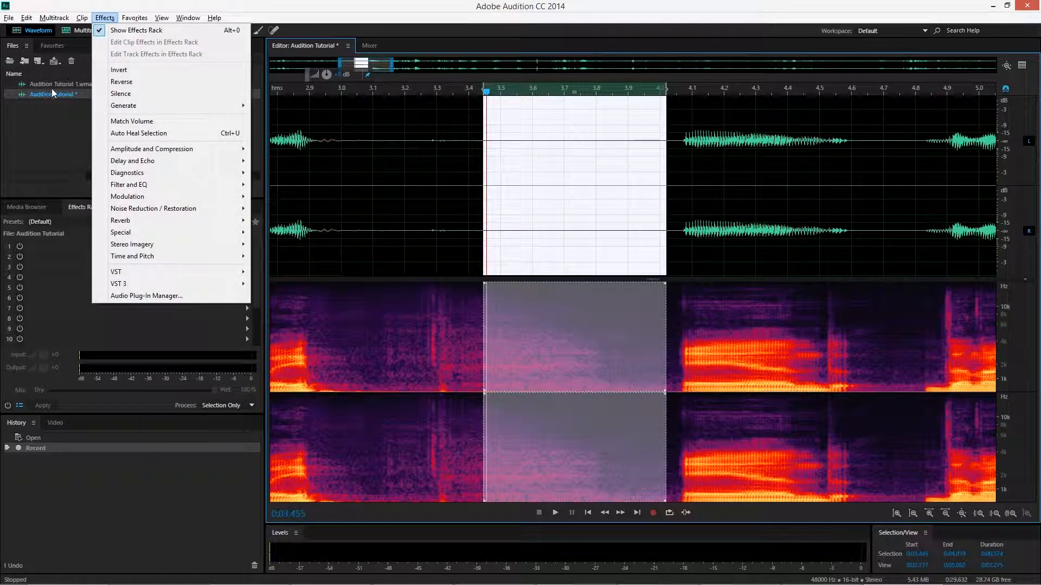
pyautogui.moveTo(182, 214)
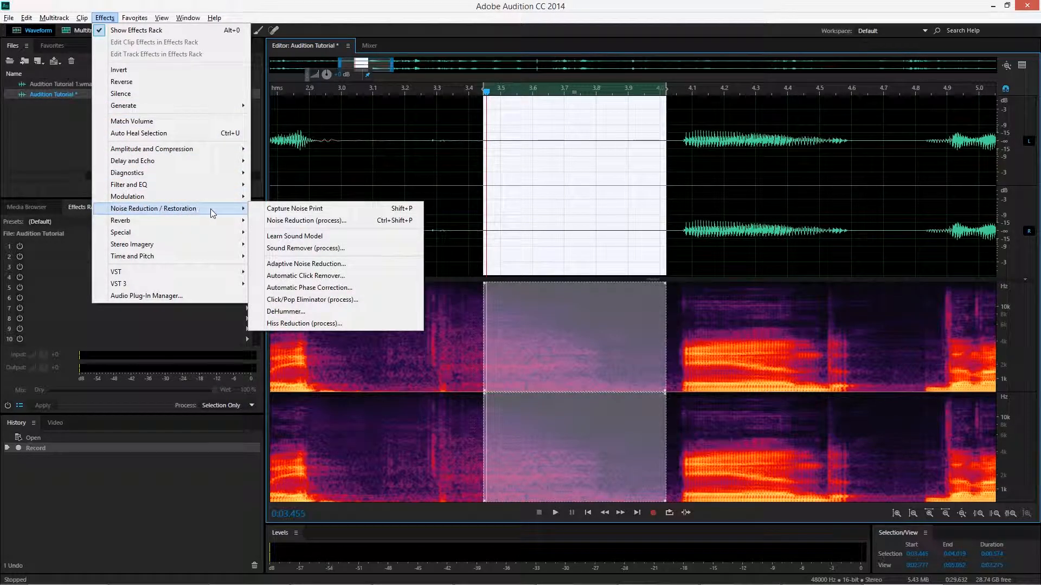
pyautogui.click(372, 221)
pyautogui.moveTo(615, 150); pyautogui.dragTo(699, 136)
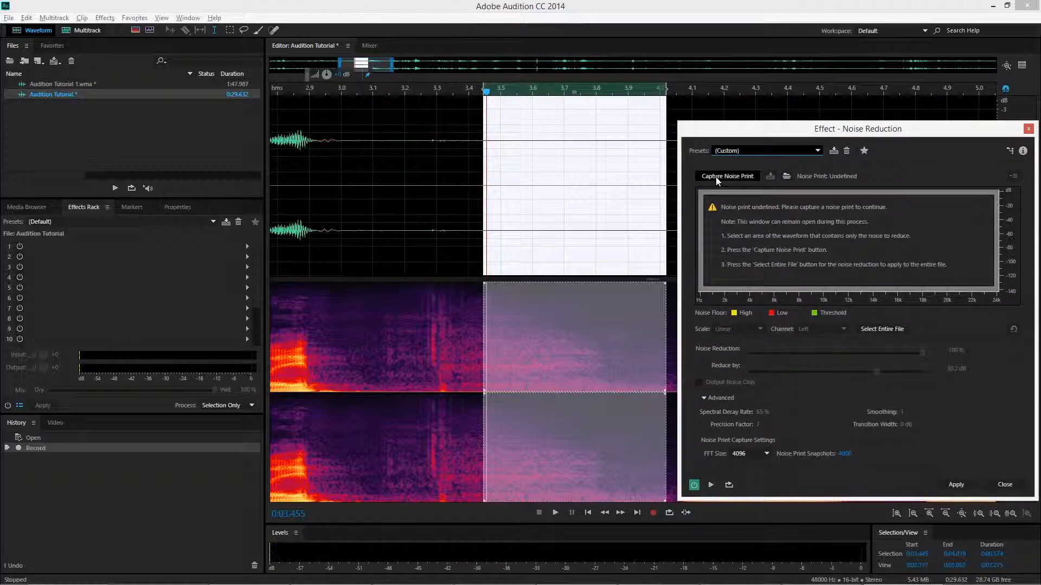
# - Select the background noise from about 3.37 to 4.02 seconds and capture it as the noise print
pyautogui.moveTo(500, 130); pyautogui.dragTo(641, 144)
pyautogui.moveTo(486, 140); pyautogui.dragTo(643, 147)
pyautogui.moveTo(512, 152); pyautogui.dragTo(665, 153)
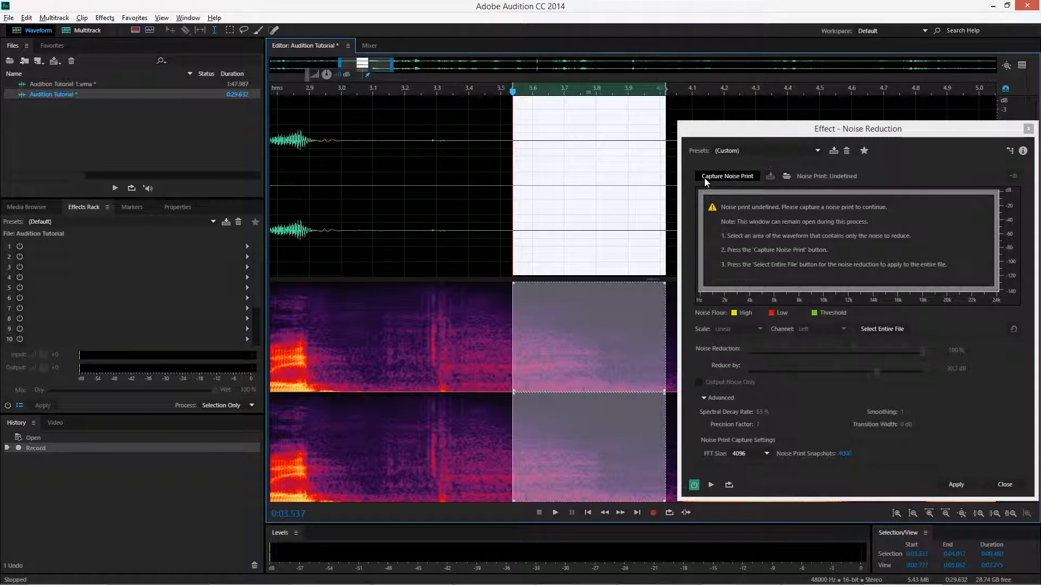
pyautogui.click(519, 153)
pyautogui.click(501, 160)
pyautogui.moveTo(458, 163); pyautogui.dragTo(666, 180)
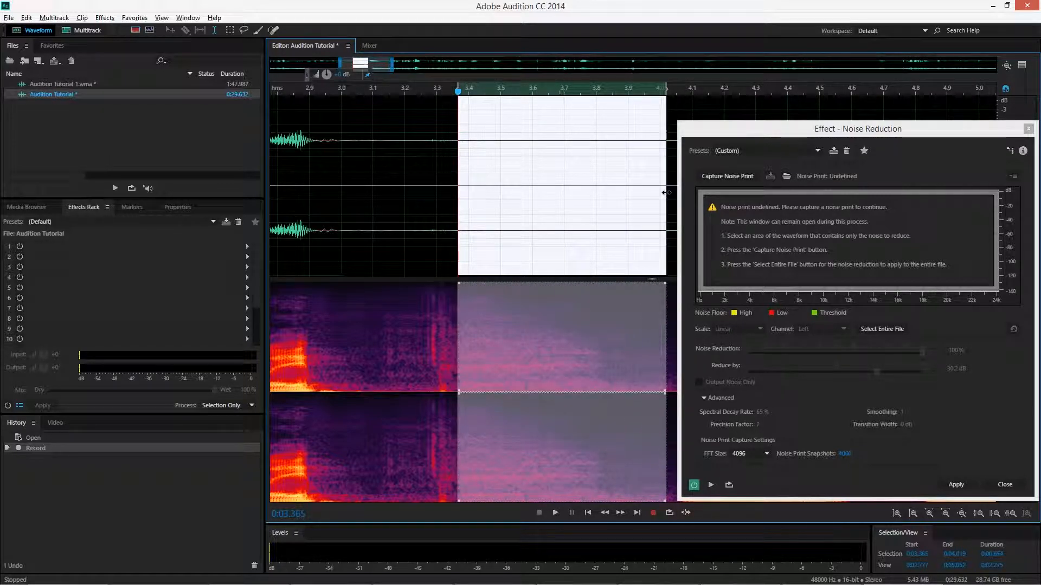
pyautogui.click(741, 177)
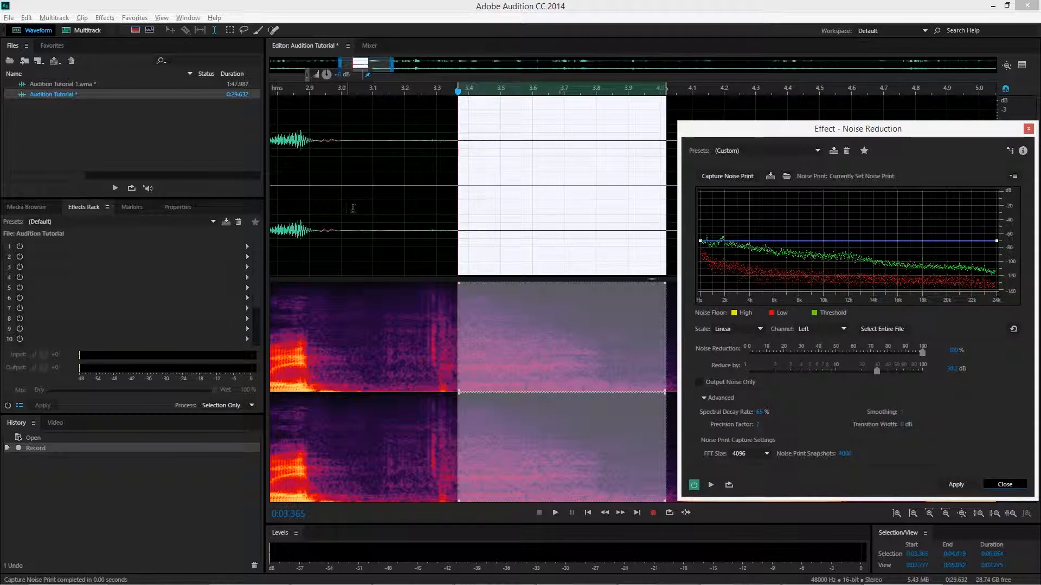
# - Preview the noise reduction on the entire recording and apply it
pyautogui.click(372, 216)
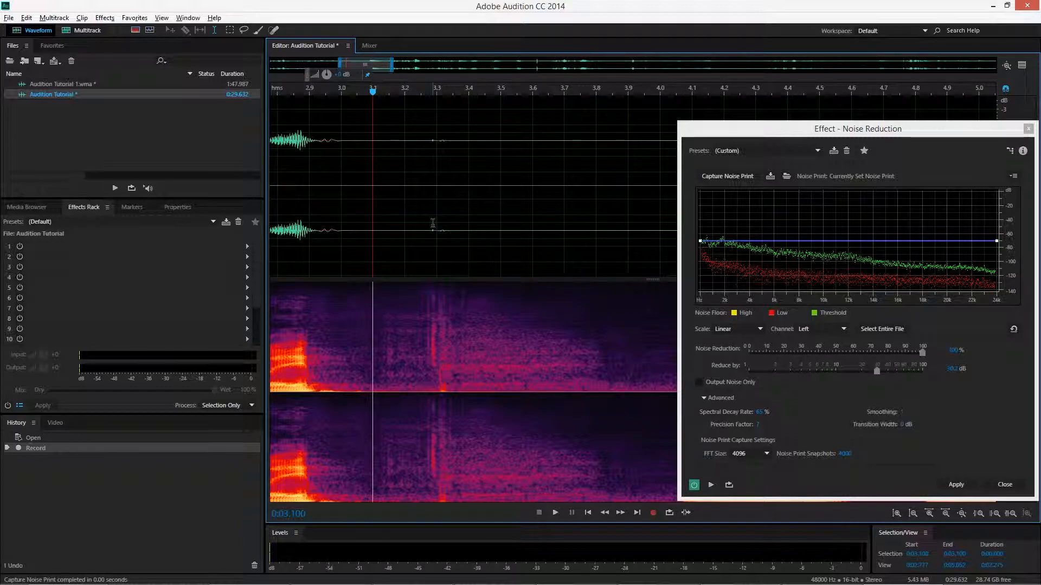
pyautogui.hotkey('ctrl', 'a')
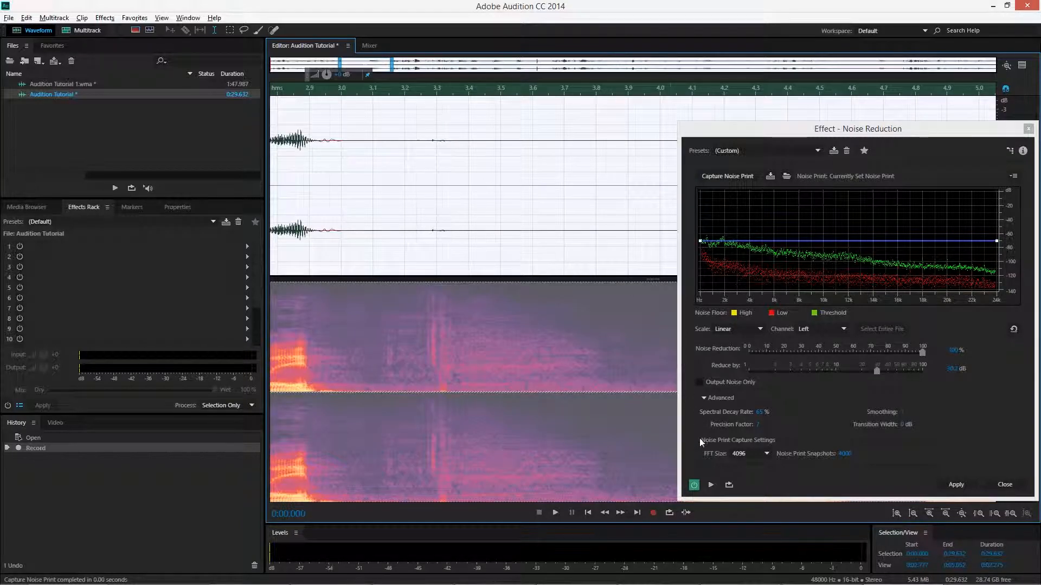
pyautogui.click(695, 489)
pyautogui.click(695, 489)
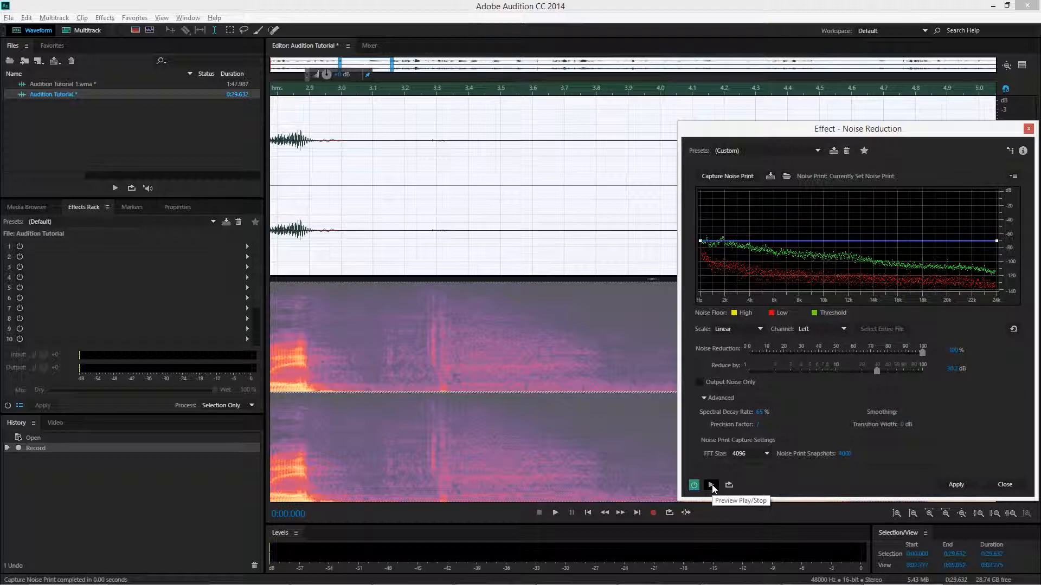
pyautogui.click(711, 485)
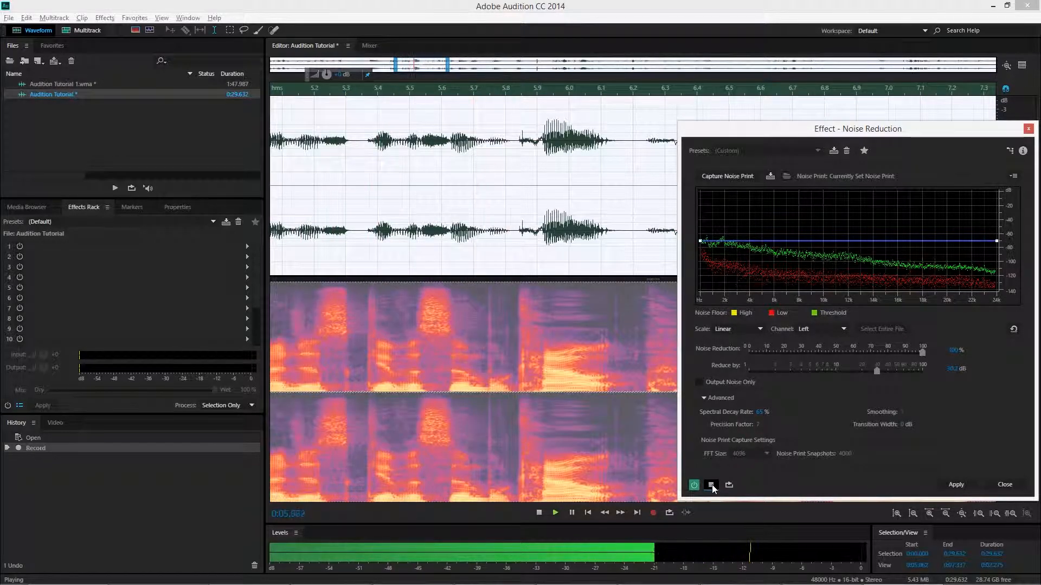
pyautogui.click(711, 484)
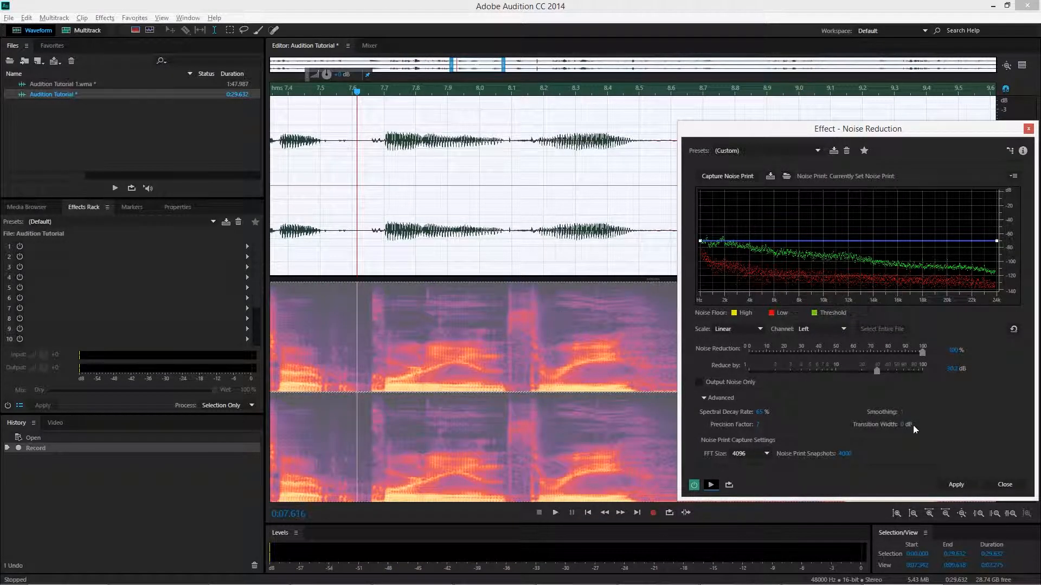
pyautogui.click(954, 483)
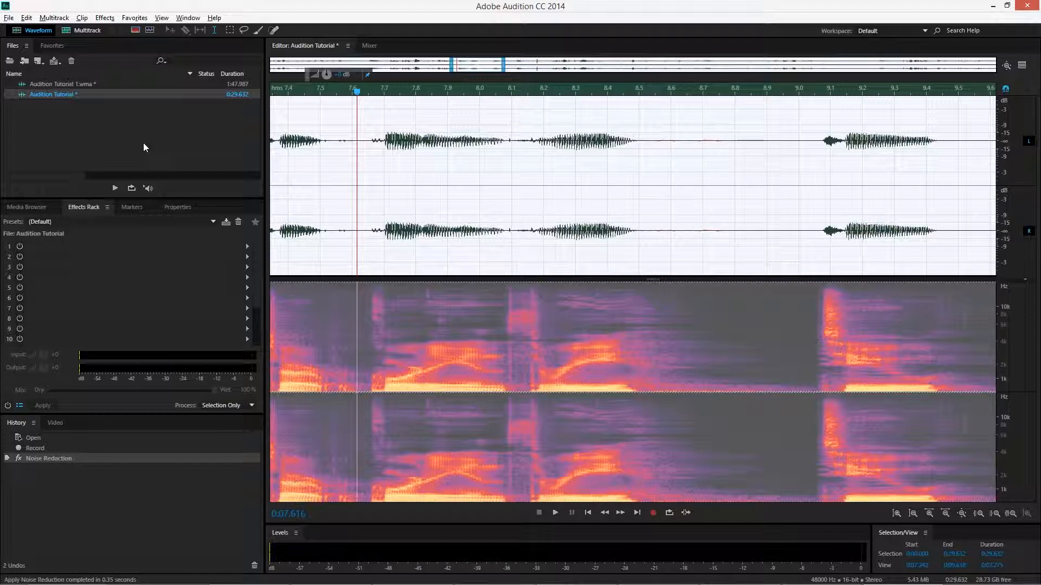
pyautogui.click(134, 18)
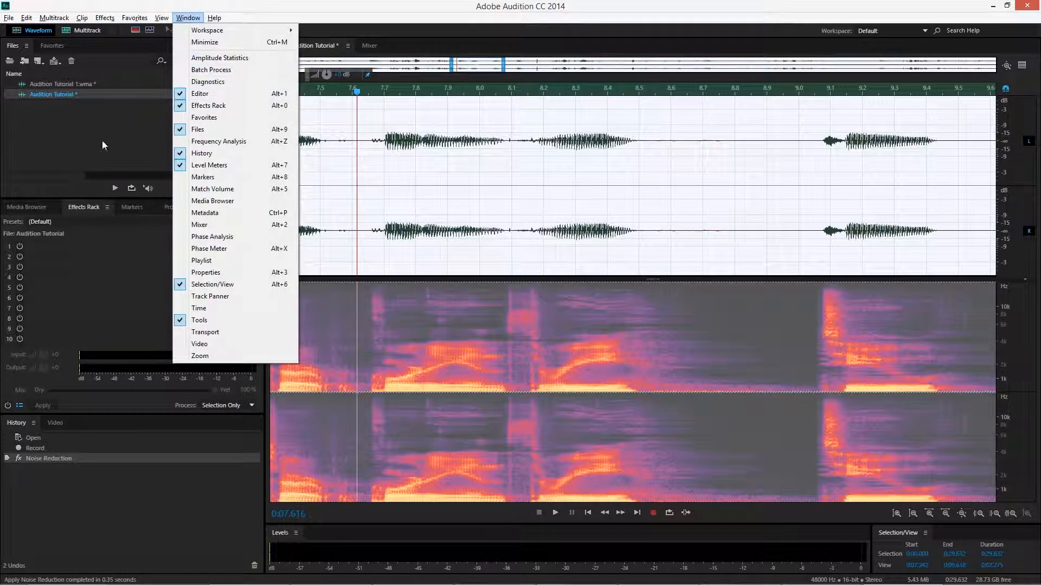
# - Add a Parametric Equalizer with the Loudness Maximizer preset to the first Effects Rack slot and close its settings
pyautogui.click(52, 187)
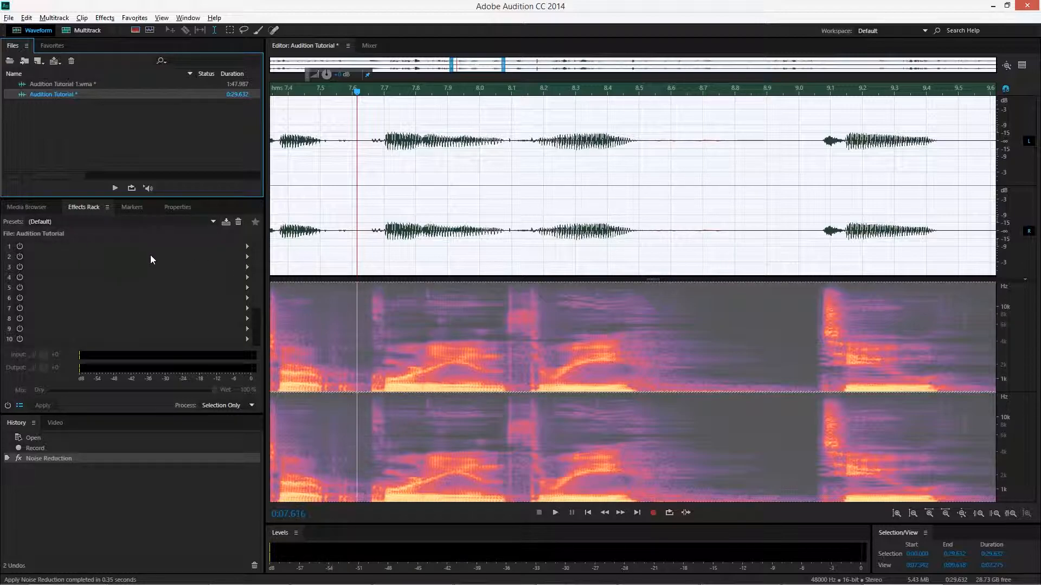
pyautogui.click(247, 248)
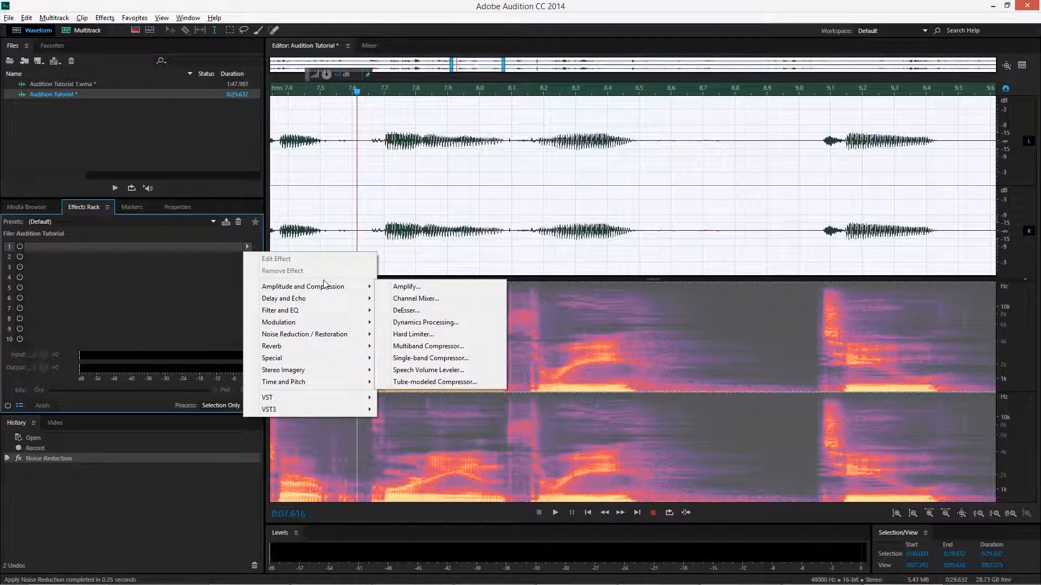
pyautogui.moveTo(336, 309)
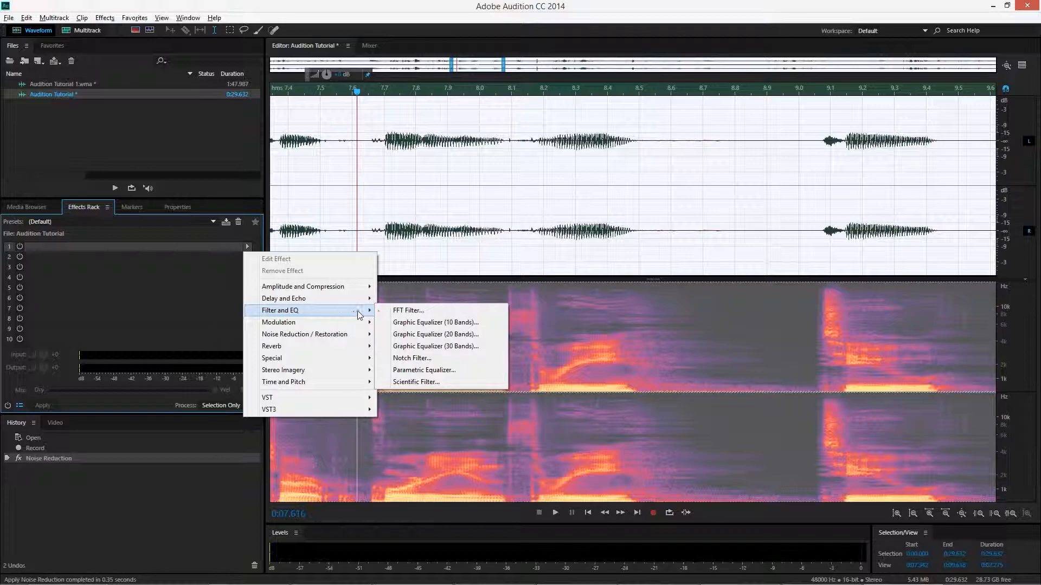
pyautogui.click(446, 373)
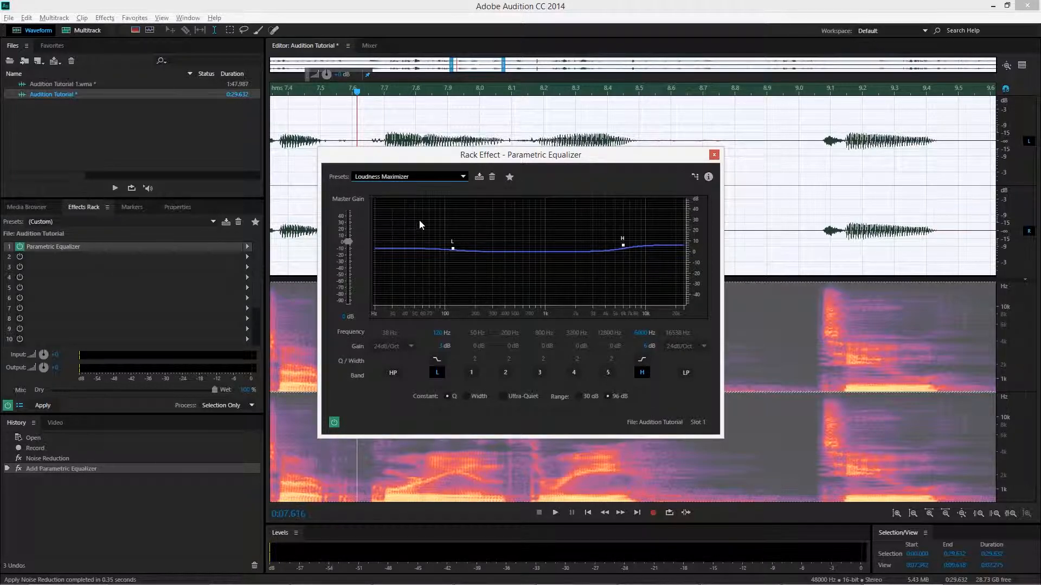
pyautogui.click(714, 157)
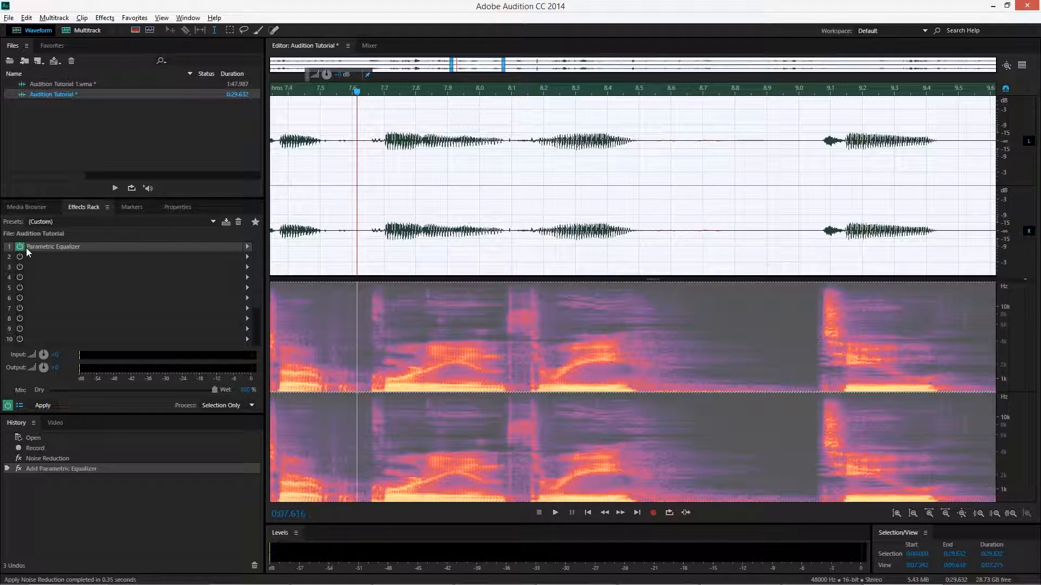
# - Listen to the recording from about 7.6 seconds with the Parametric Equalizer on and return the playhead to that point
pyautogui.scroll(-3, 360, 174)
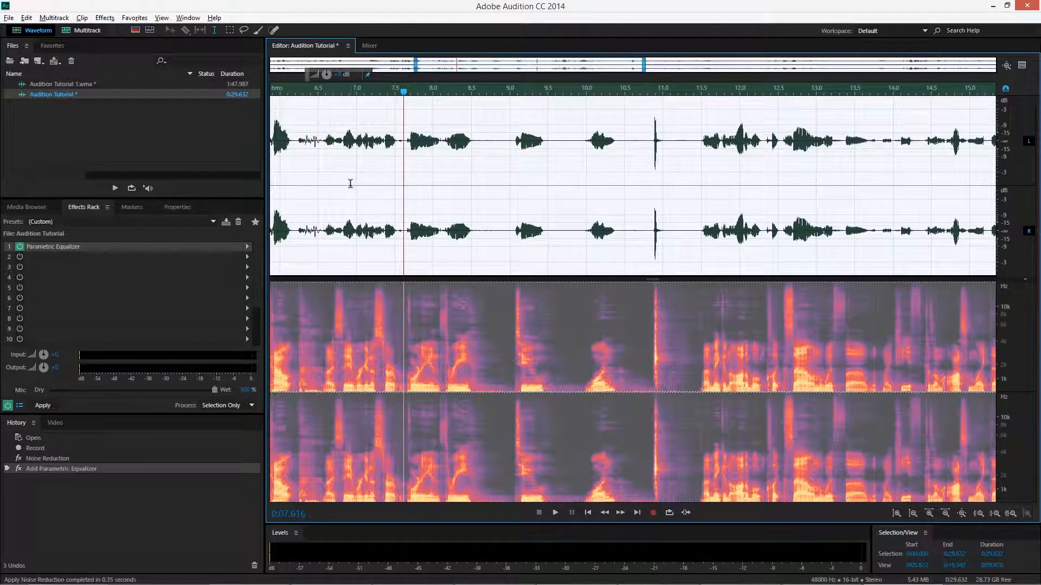
pyautogui.press('space')
pyautogui.press('space')
pyautogui.click(403, 90)
# - Bypass the Parametric Equalizer, listen to the same passage without it and return the playhead to about 7.6 seconds
pyautogui.click(20, 246)
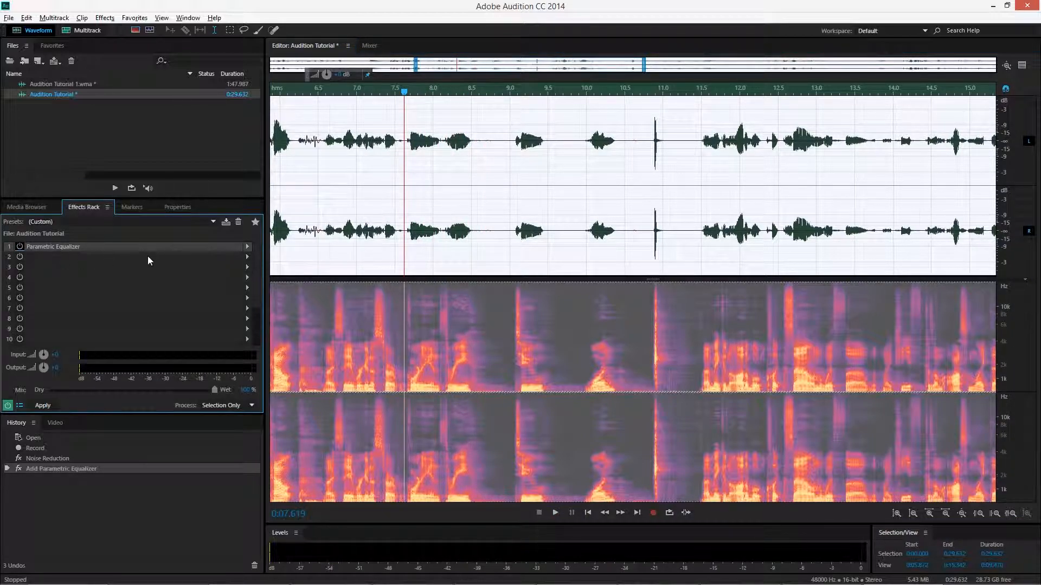
pyautogui.press('space')
pyautogui.press('space')
pyautogui.moveTo(486, 95); pyautogui.dragTo(403, 92)
# - Switch the Parametric Equalizer back on, listen to the passage again and apply the Effects Rack to the recording
pyautogui.click(20, 247)
pyautogui.press('space')
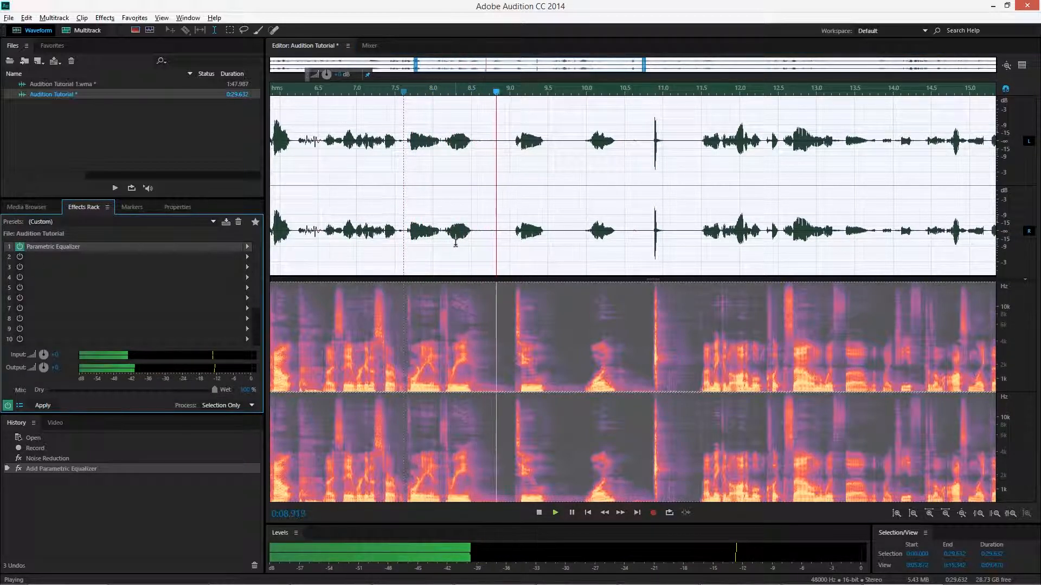
pyautogui.press('space')
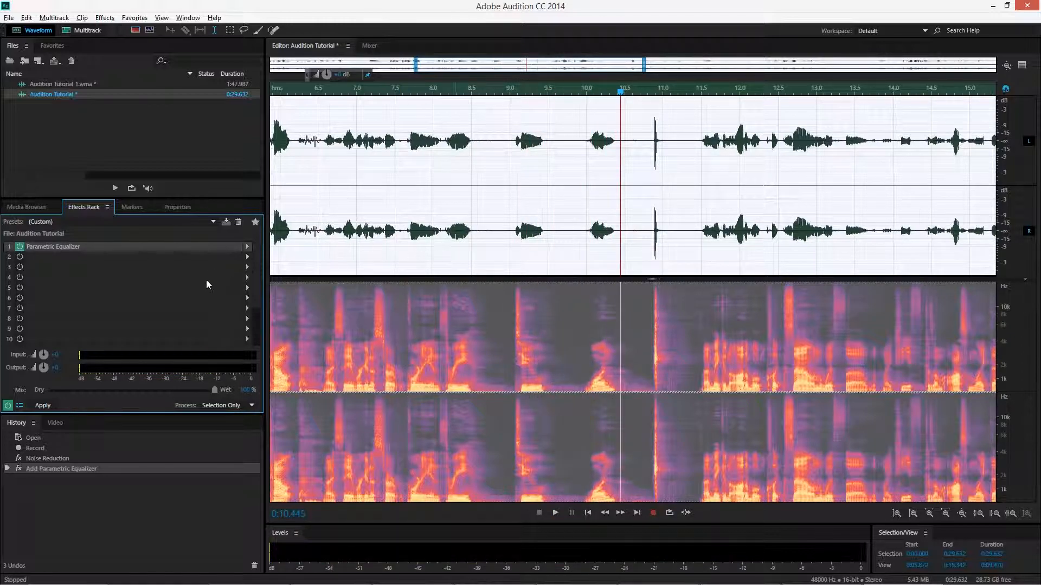
pyautogui.click(41, 406)
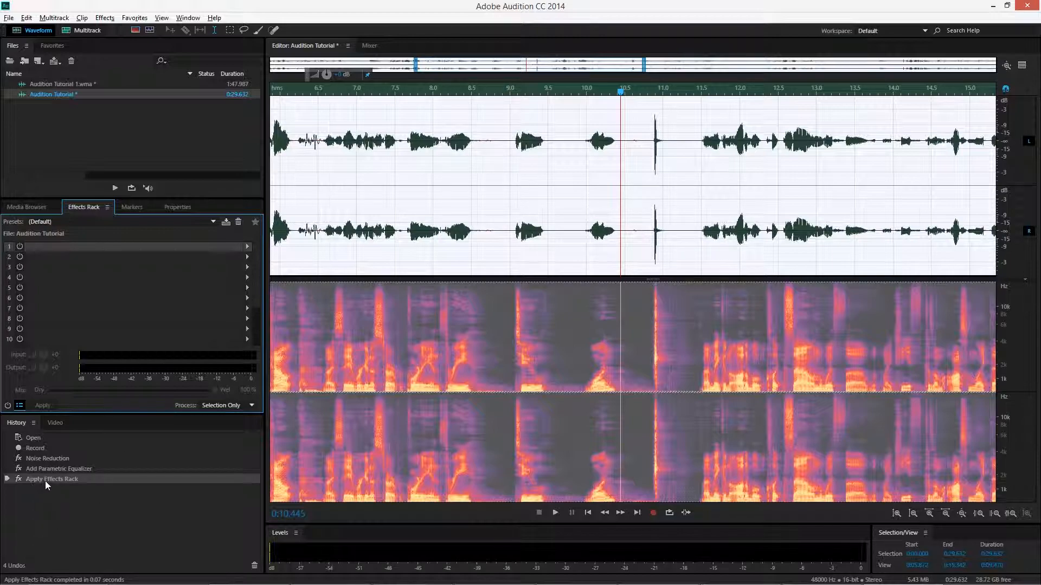
pyautogui.click(86, 510)
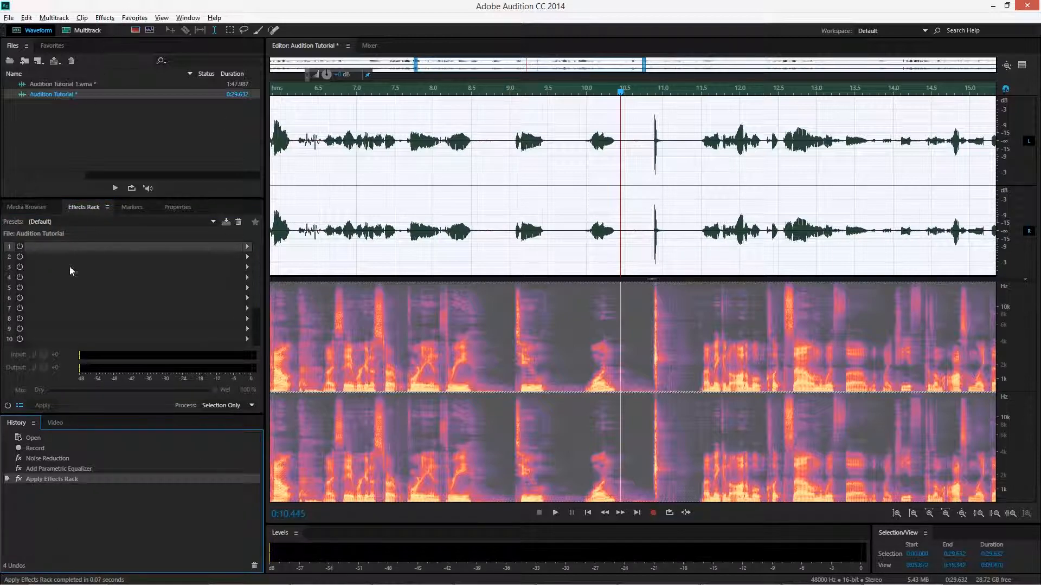
# - Add a Hard Limiter with the default preset to the first Effects Rack slot and close its settings
pyautogui.click(248, 246)
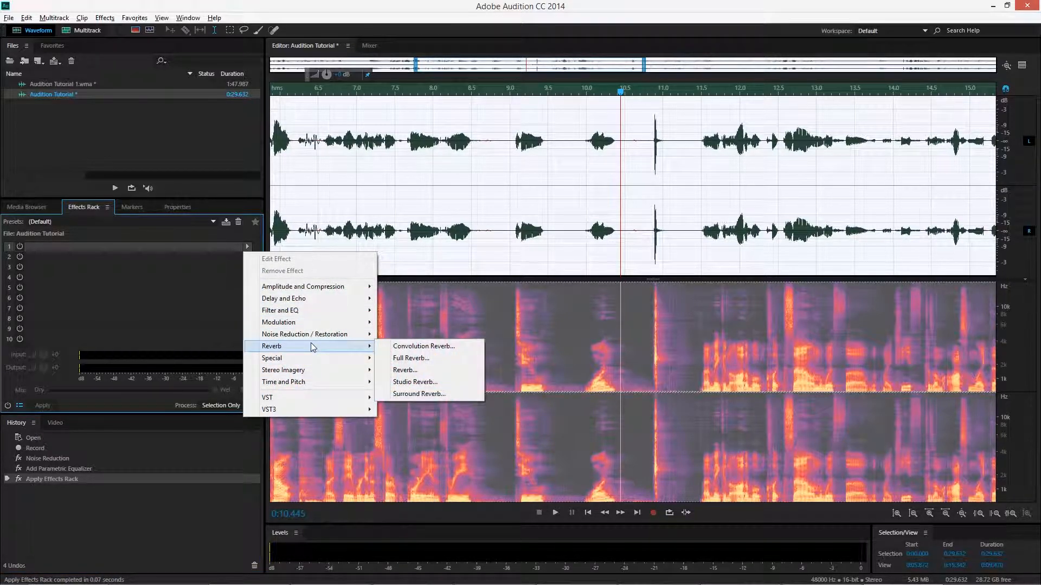
pyautogui.moveTo(311, 338)
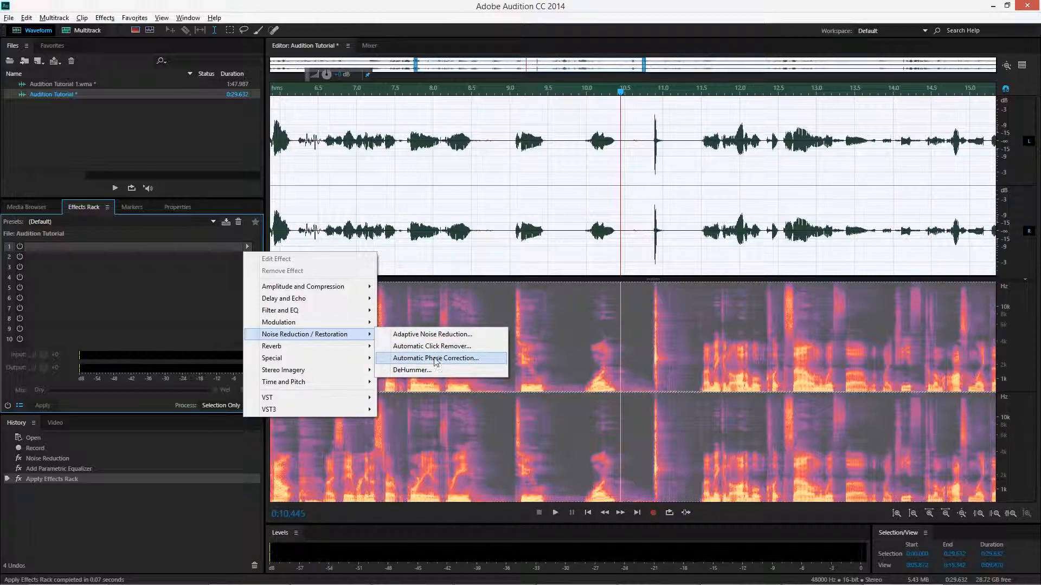
pyautogui.moveTo(335, 314)
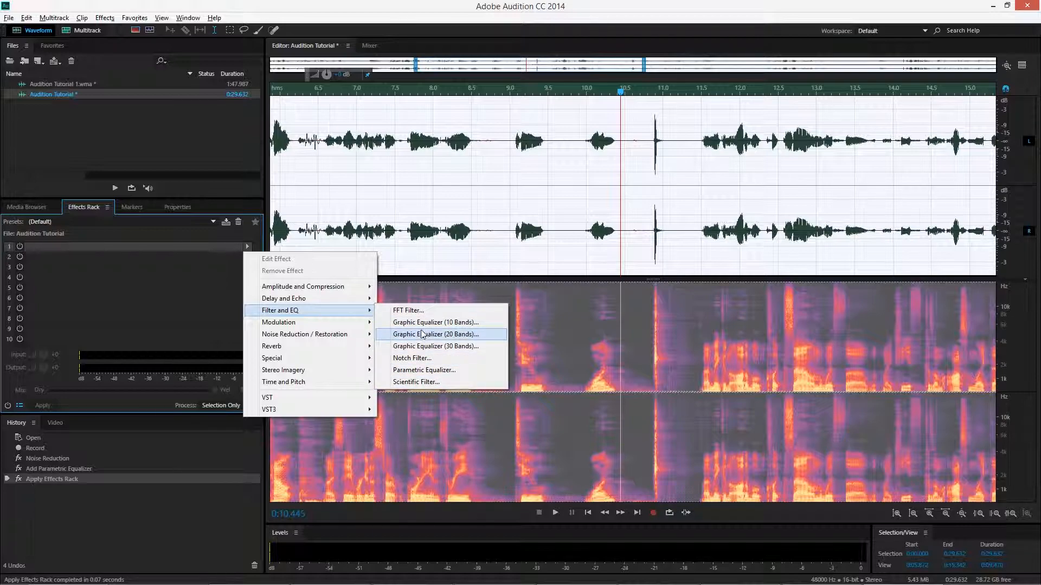
pyautogui.moveTo(346, 289)
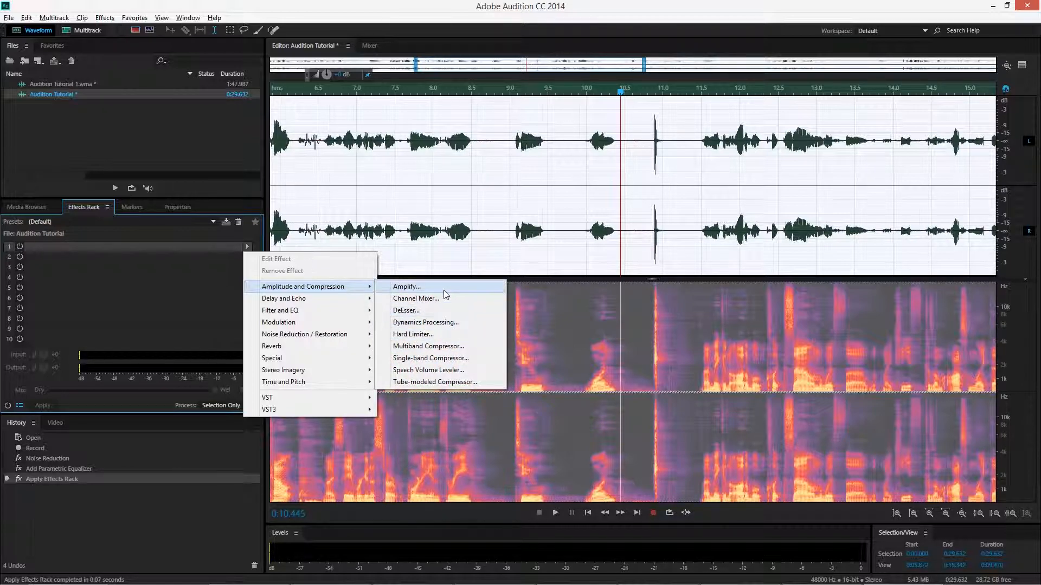
pyautogui.click(441, 335)
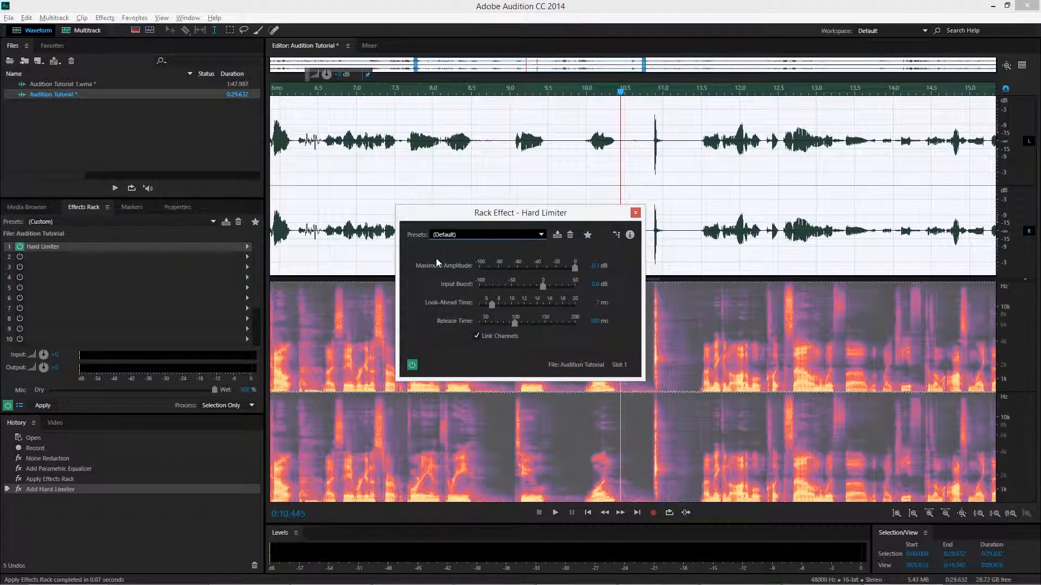
pyautogui.click(475, 240)
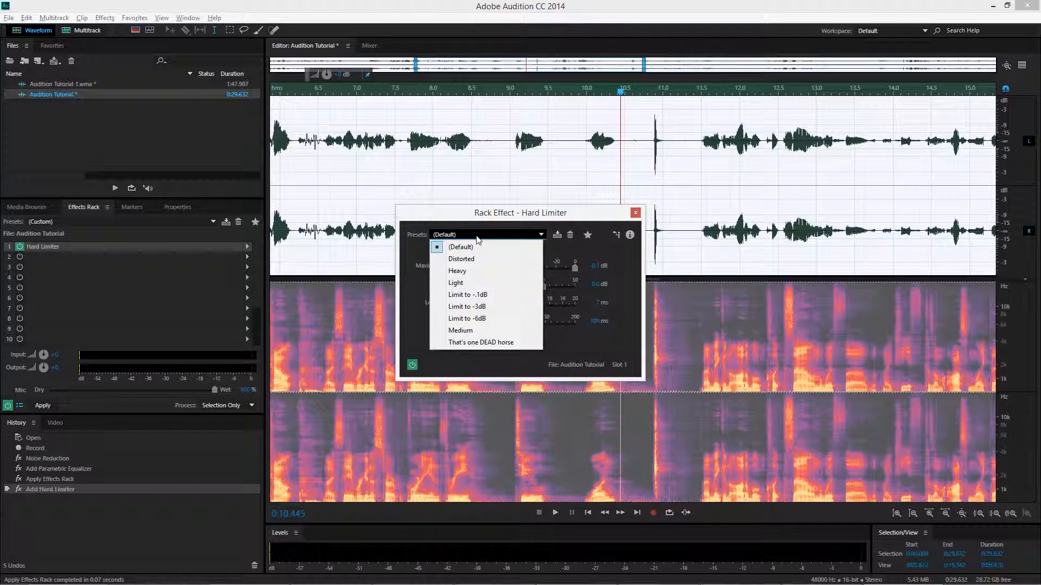
pyautogui.click(477, 240)
pyautogui.click(635, 212)
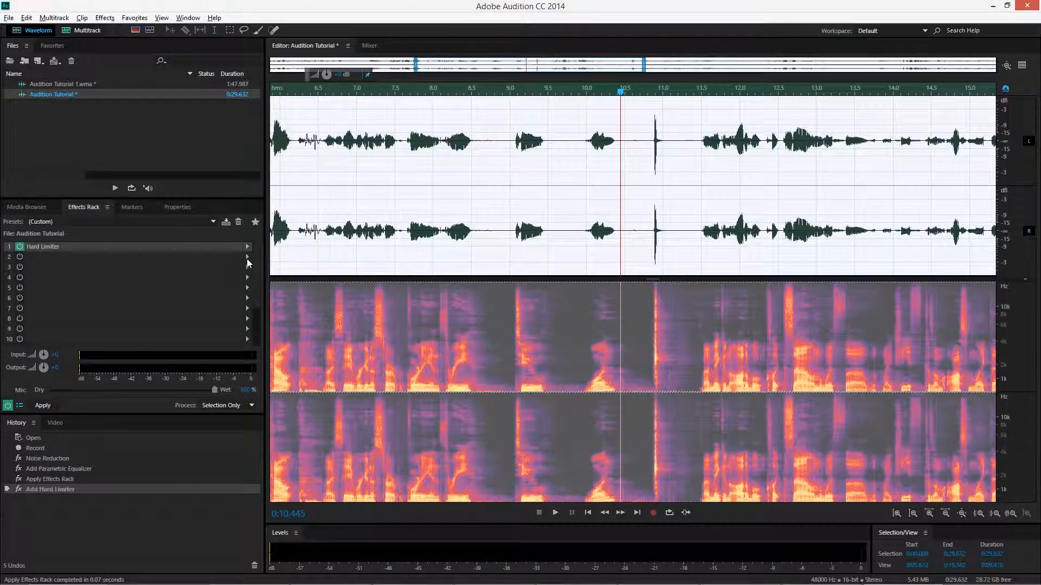
# - Add the Dynamics Processing effect to the second Effects Rack slot
pyautogui.click(248, 257)
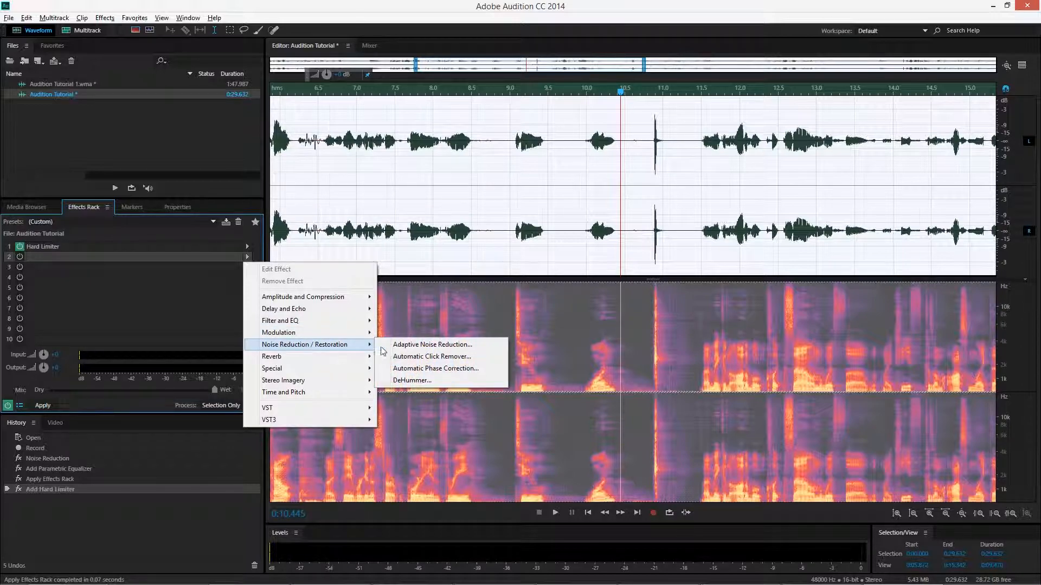
pyautogui.moveTo(349, 357)
pyautogui.moveTo(342, 325)
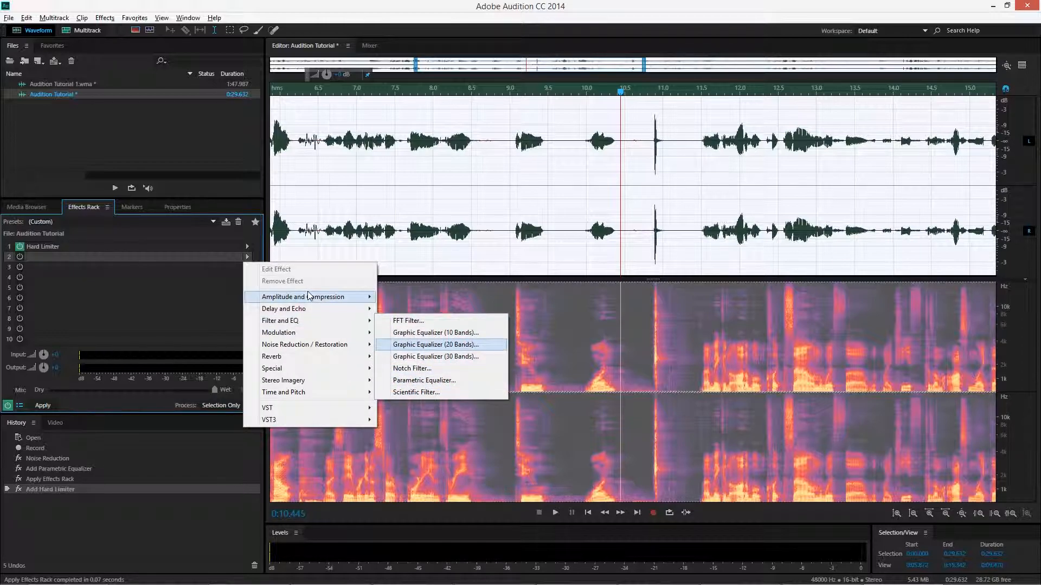
pyautogui.moveTo(312, 297)
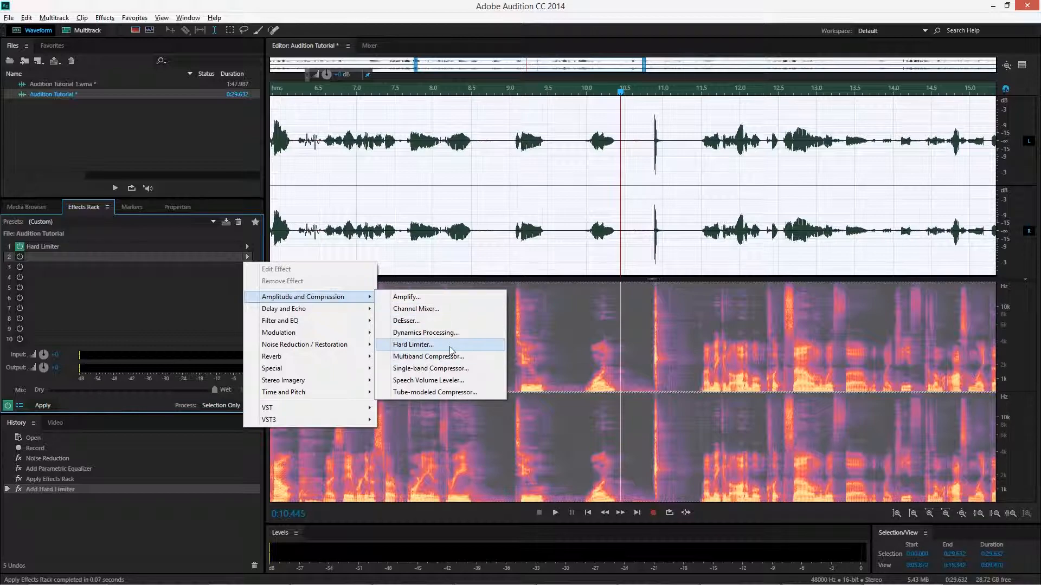
pyautogui.click(433, 333)
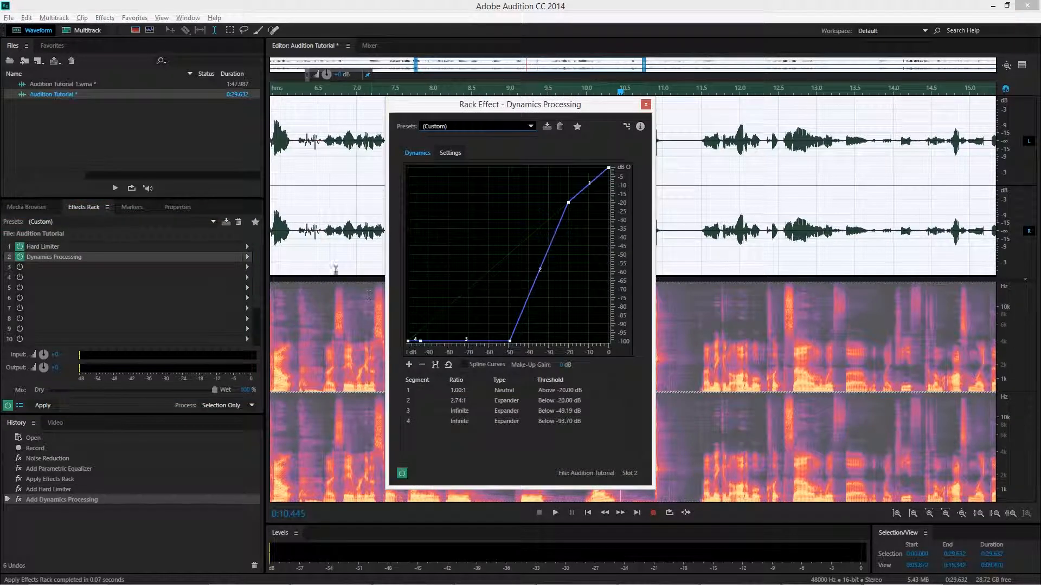
# - Try the Noise Gate @ 20dB and Smooth Vocal presets for Dynamics Processing and start playback to hear the effect
pyautogui.click(448, 126)
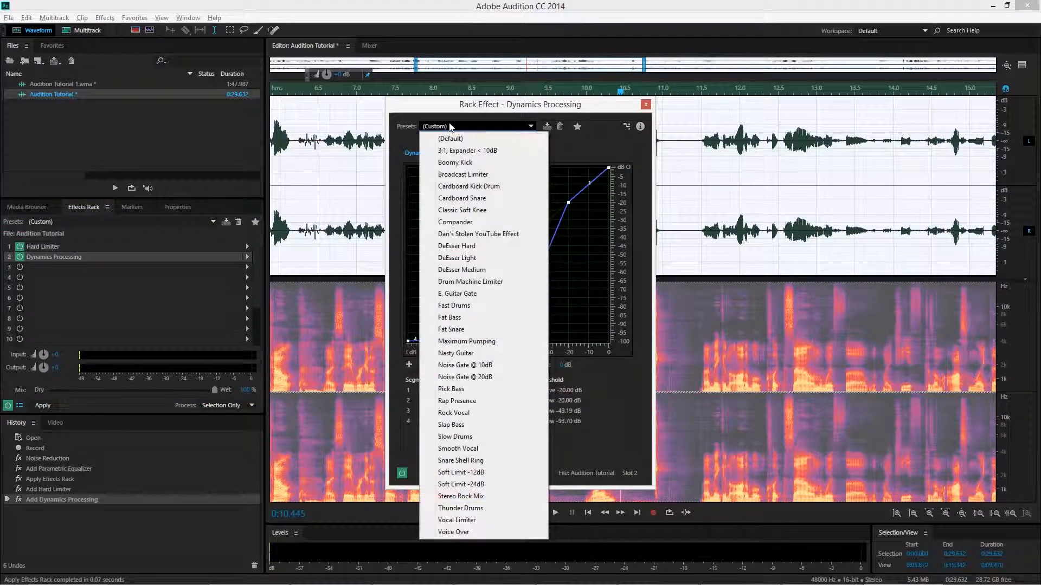
pyautogui.click(452, 377)
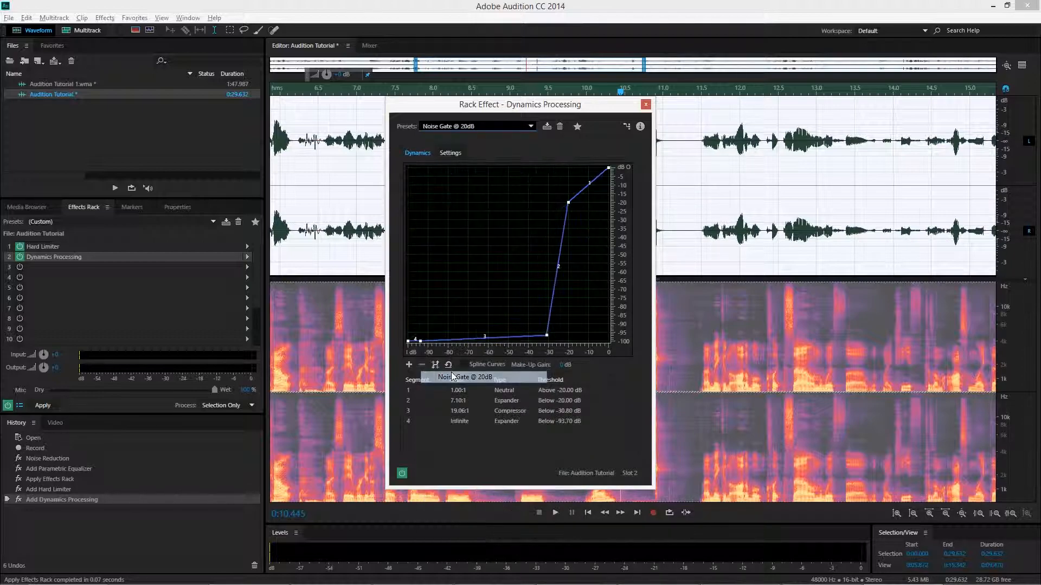
pyautogui.click(450, 126)
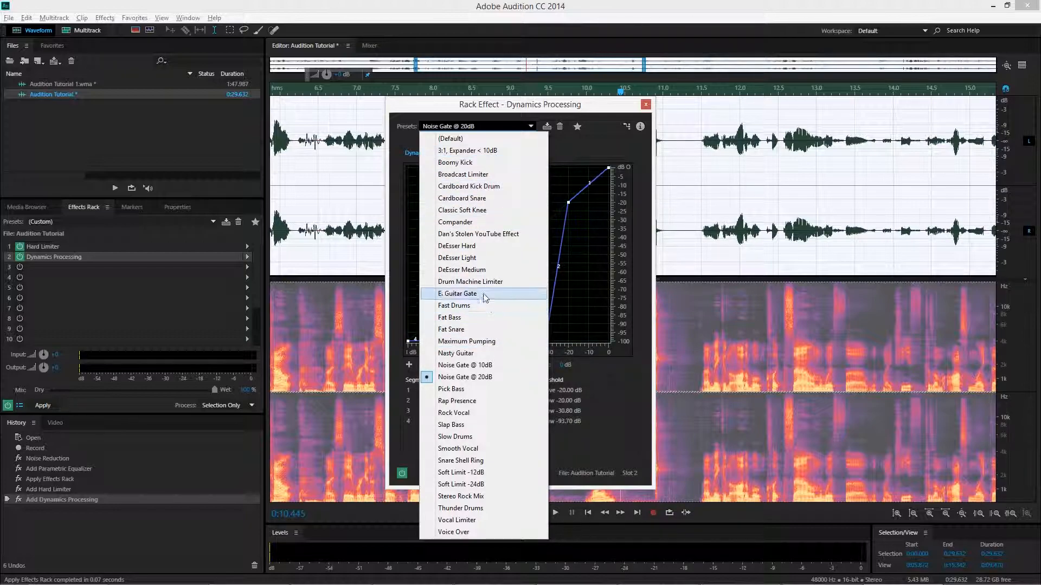
pyautogui.click(467, 449)
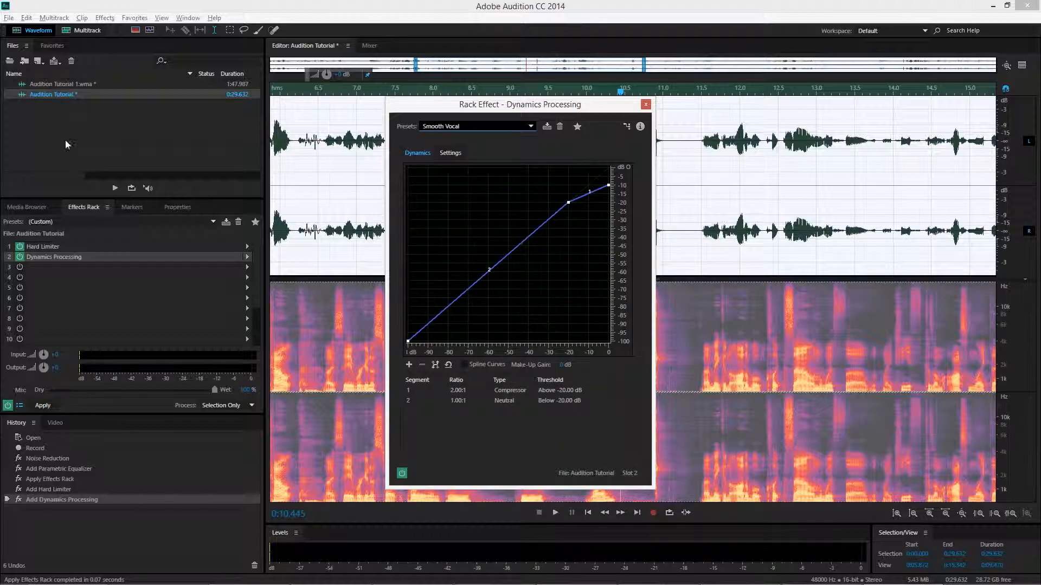
pyautogui.press('space')
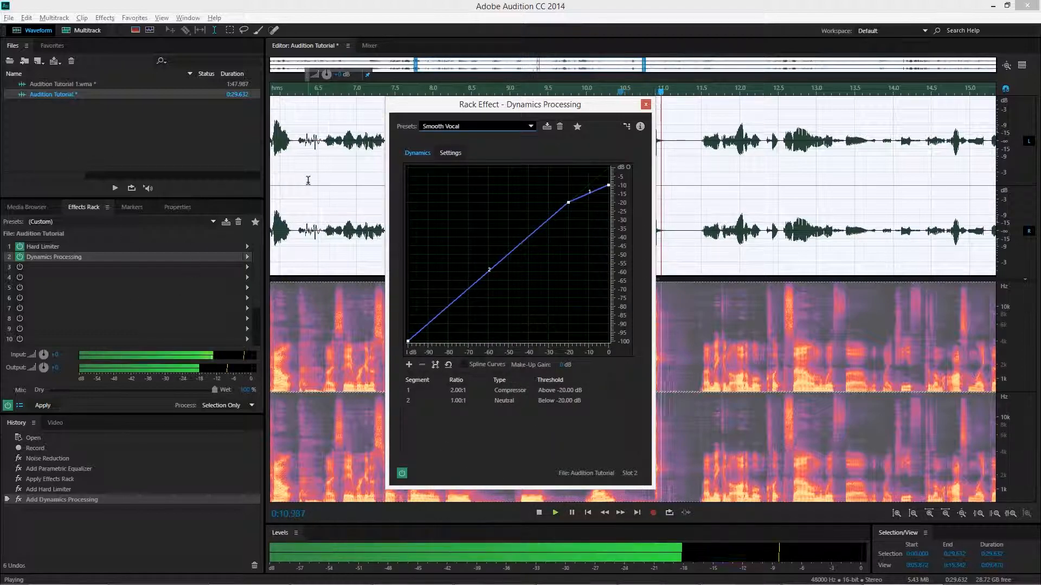
# - Audition the Fast Drums and Classic Soft Knee presets during playback, settle on Broadcast Limiter and stop playback
pyautogui.click(488, 126)
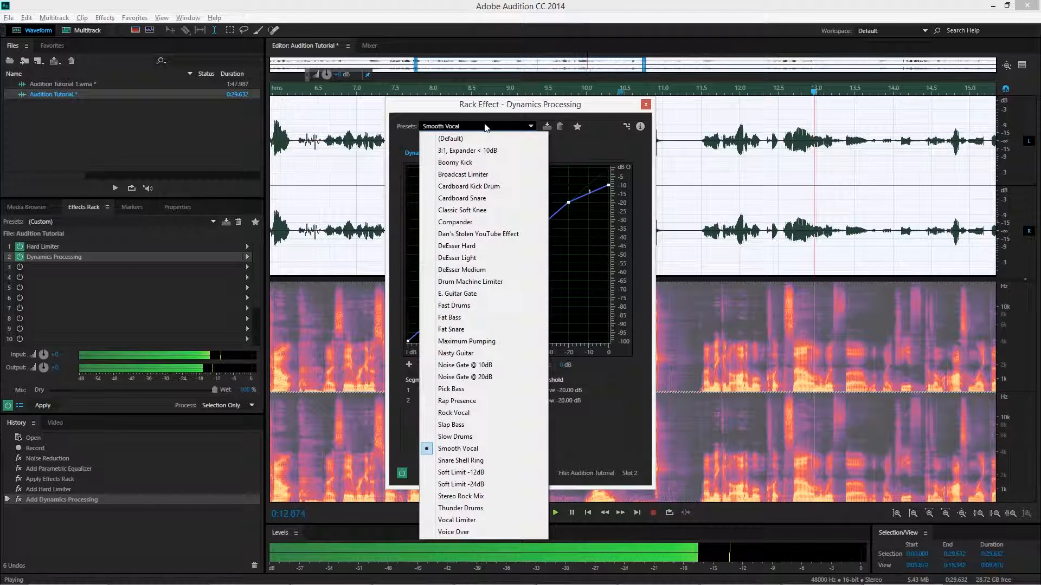
pyautogui.click(458, 306)
pyautogui.click(501, 124)
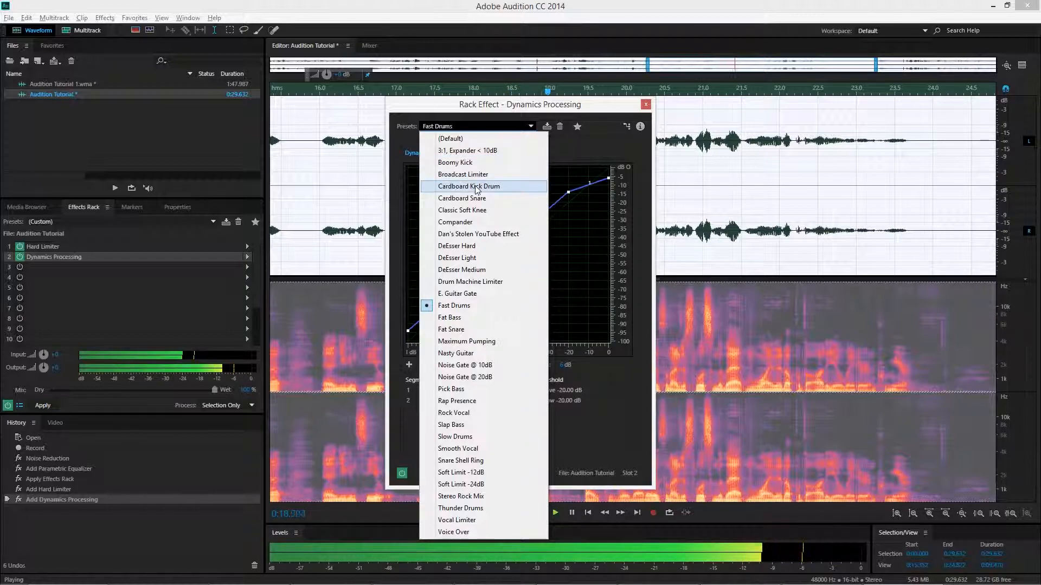
pyautogui.click(463, 210)
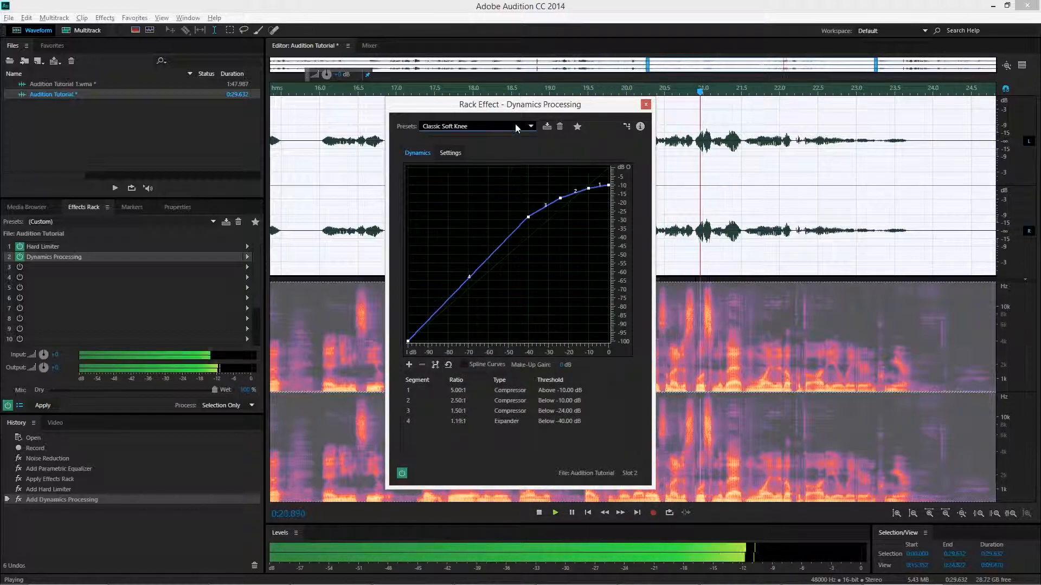
pyautogui.click(492, 126)
pyautogui.click(477, 174)
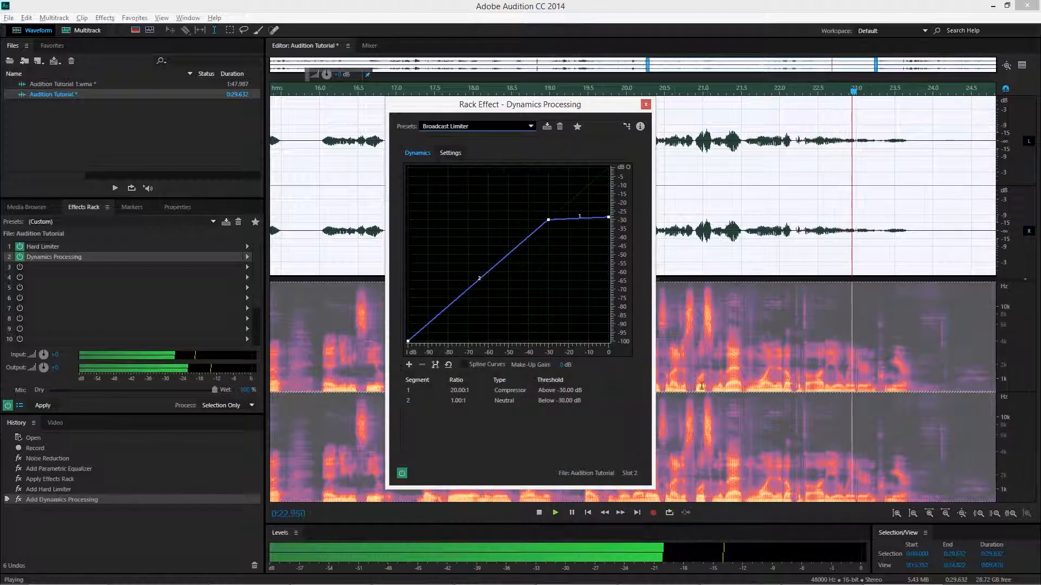
pyautogui.press('space')
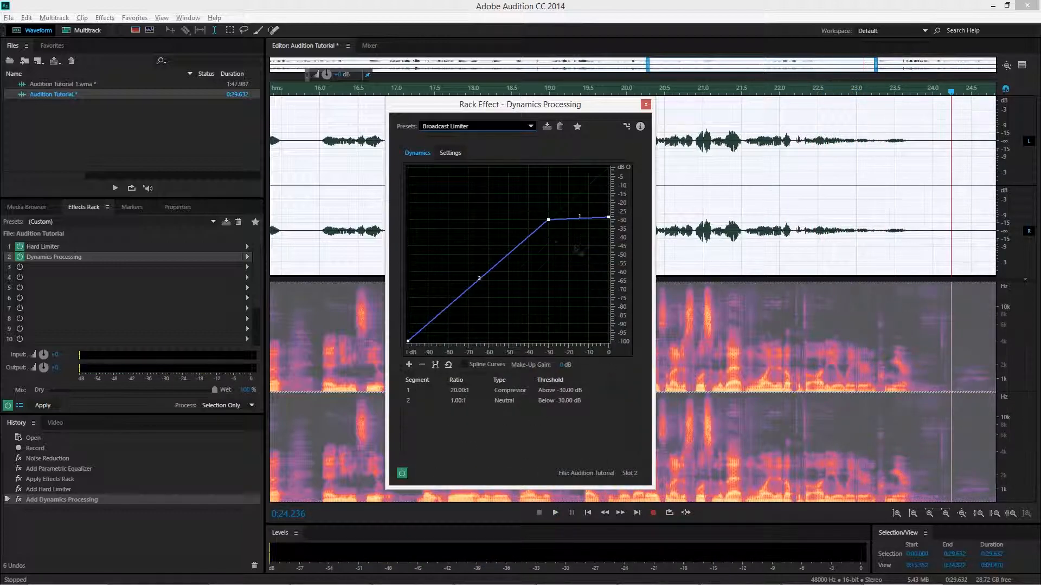
# - Reshape the dynamics curve into a zigzag with points at about -0.27, -22.43, -38.92, -65.14 and -71.62 dB
pyautogui.moveTo(548, 221); pyautogui.dragTo(564, 266)
pyautogui.moveTo(489, 306); pyautogui.dragTo(530, 188)
pyautogui.moveTo(606, 220); pyautogui.dragTo(608, 188)
pyautogui.click(477, 301)
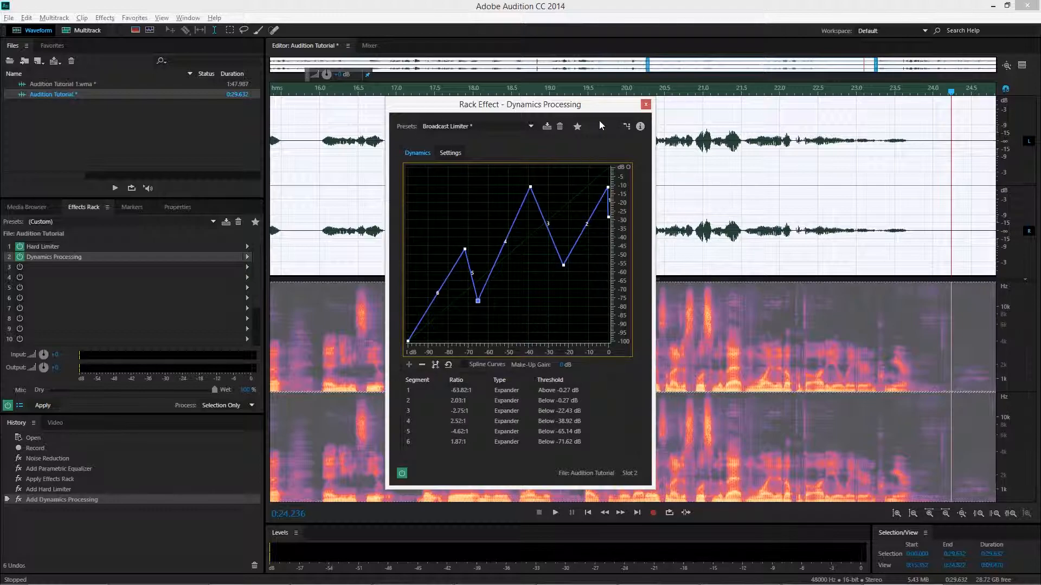
# - Close the Dynamics Processing settings and bypass both Dynamics Processing and the Hard Limiter in the Effects Rack
pyautogui.click(645, 104)
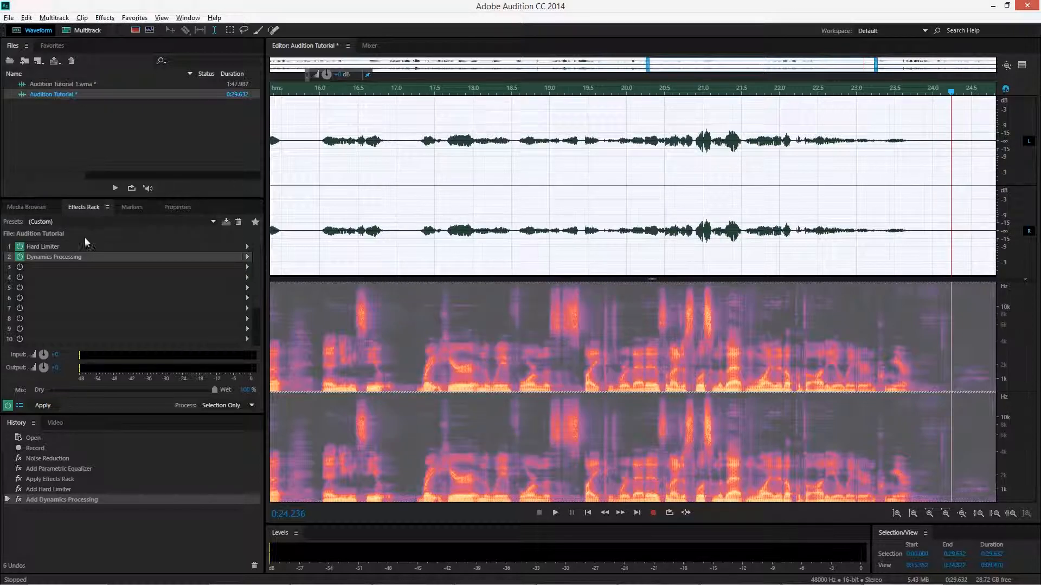
pyautogui.click(19, 257)
pyautogui.click(19, 247)
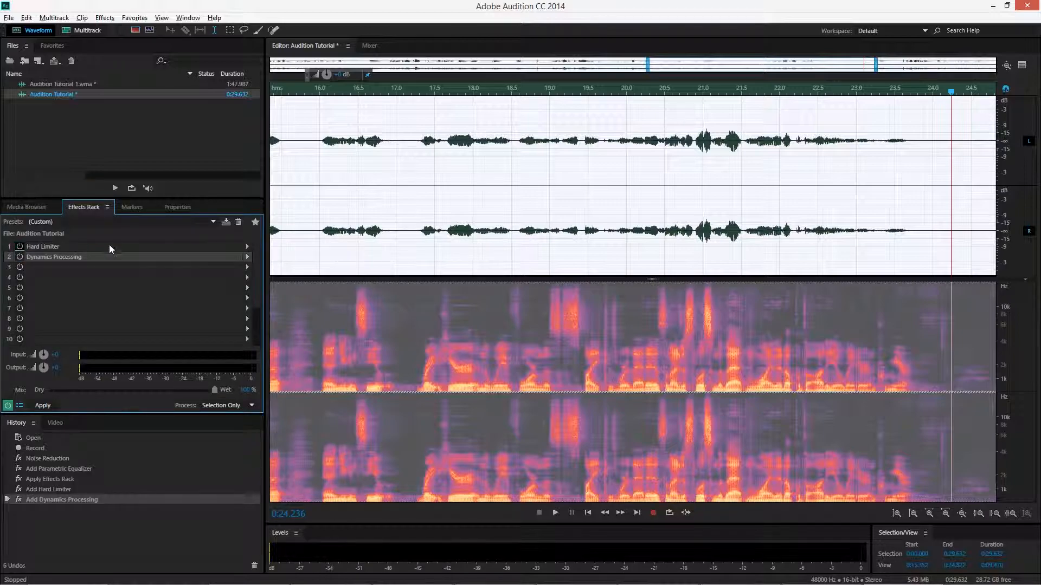
# - Revert the recording's history to the Apply Effects Rack state, undoing the added Hard Limiter and Dynamics Processing
pyautogui.click(386, 172)
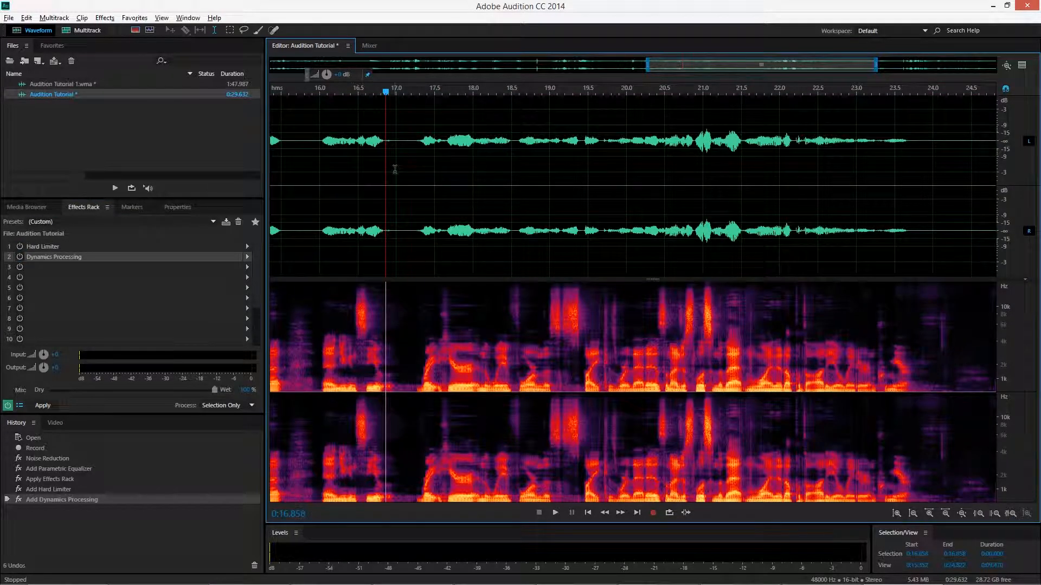
pyautogui.hotkey('ctrl', 'z')
pyautogui.click(69, 479)
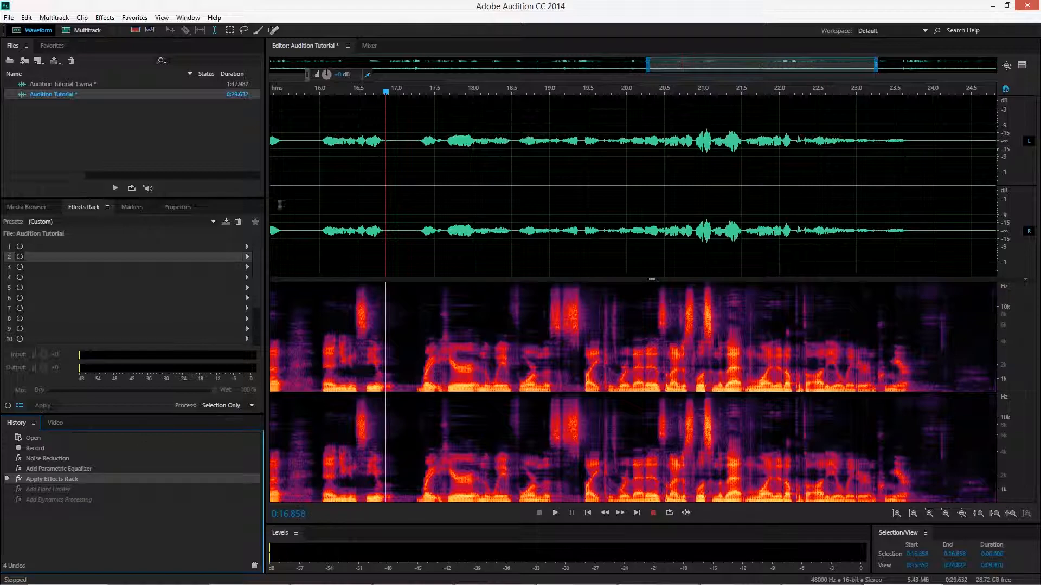
pyautogui.click(388, 200)
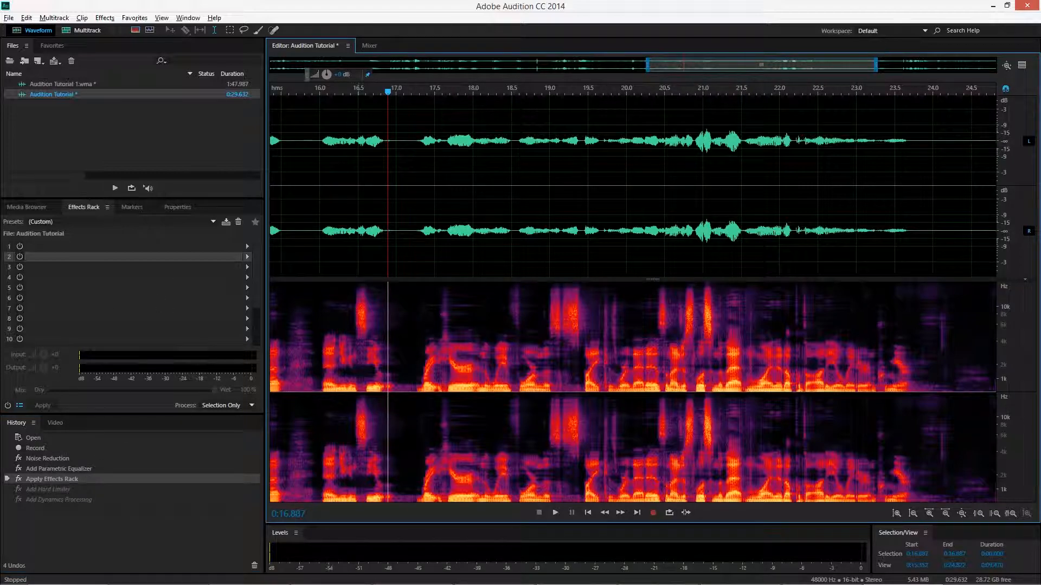
# - Save the recording as Audition Tutorial.wav in D:\Audio in Wave PCM format
pyautogui.click(8, 18)
pyautogui.click(33, 149)
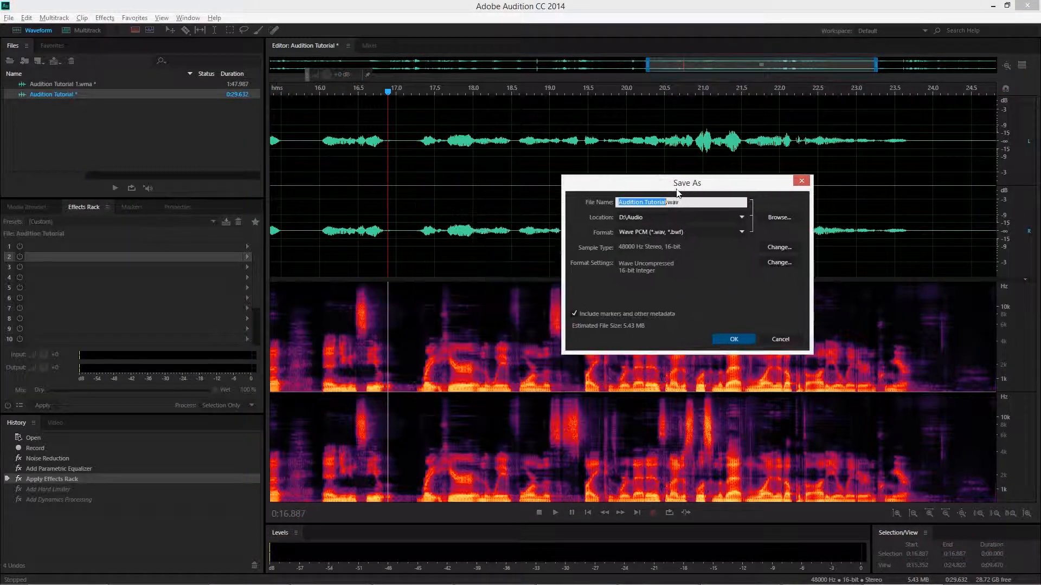
pyautogui.click(734, 339)
pyautogui.click(727, 285)
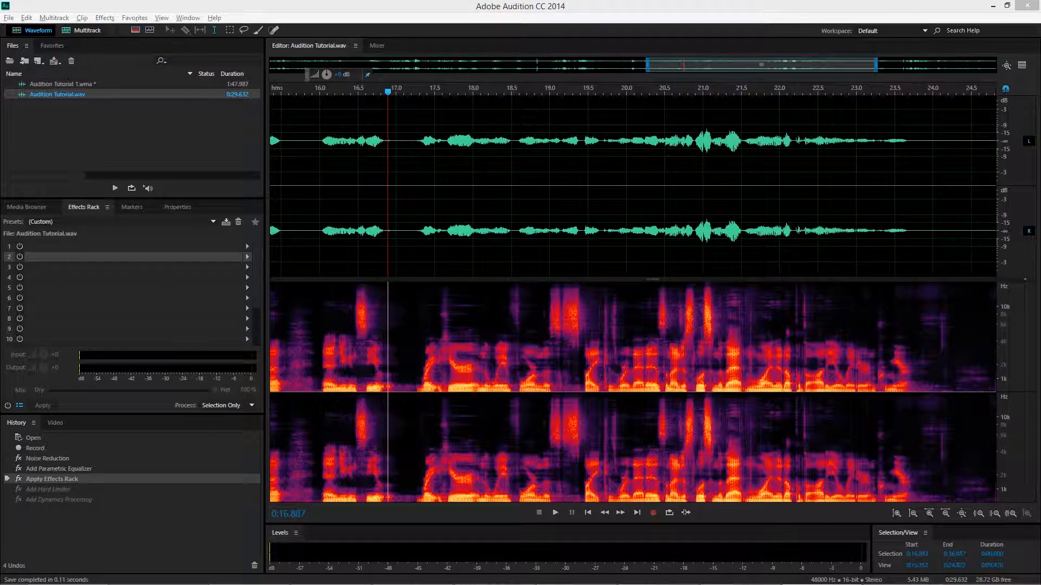
# - Open Audition Tutorial 1.wma in the waveform editor and play it from about 0:20 to locate a stretch of background noise
pyautogui.click(126, 124)
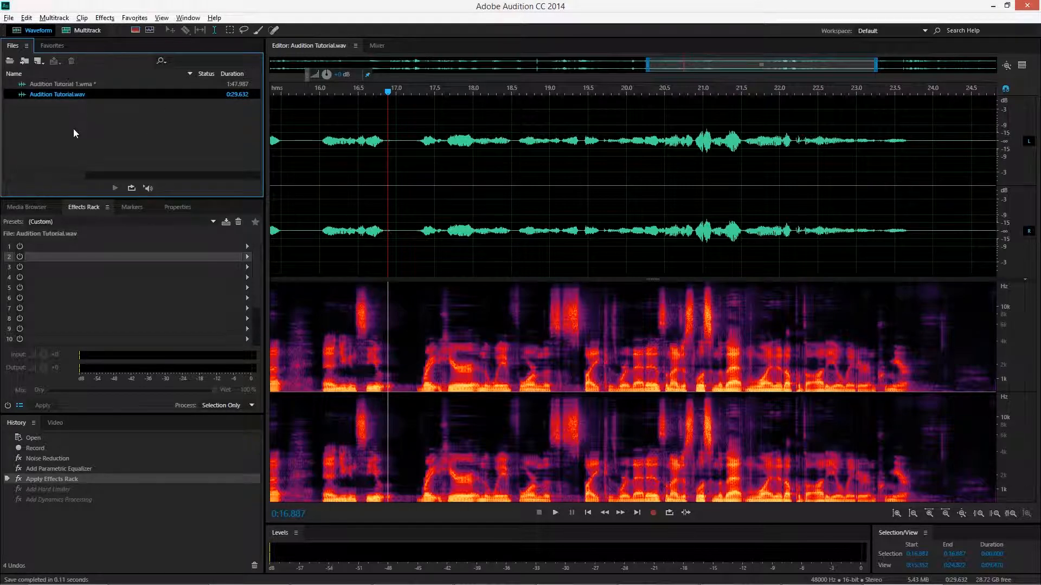
pyautogui.hotkey('alt', 'Tab')
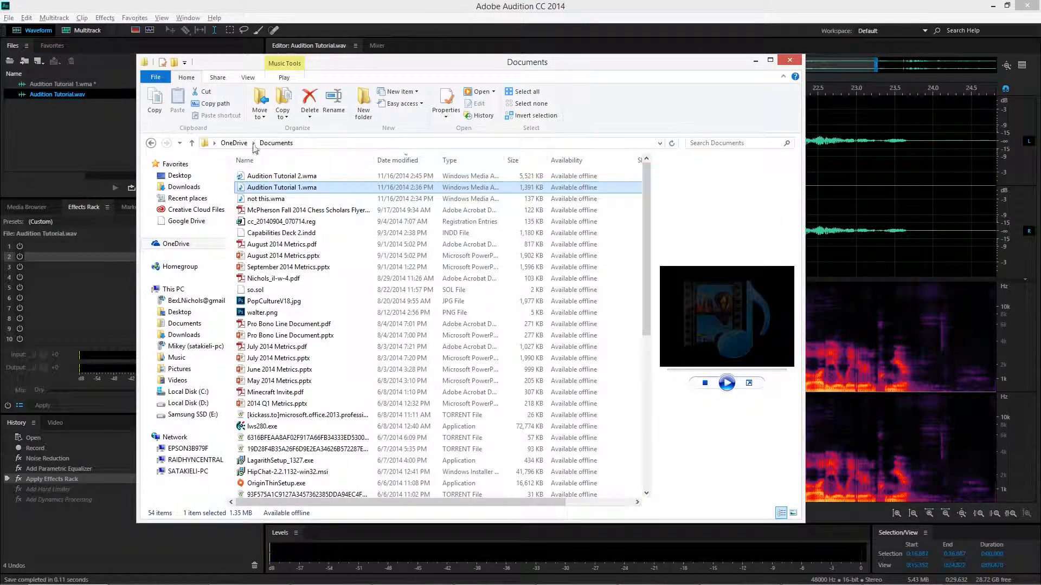
pyautogui.doubleClick(85, 85)
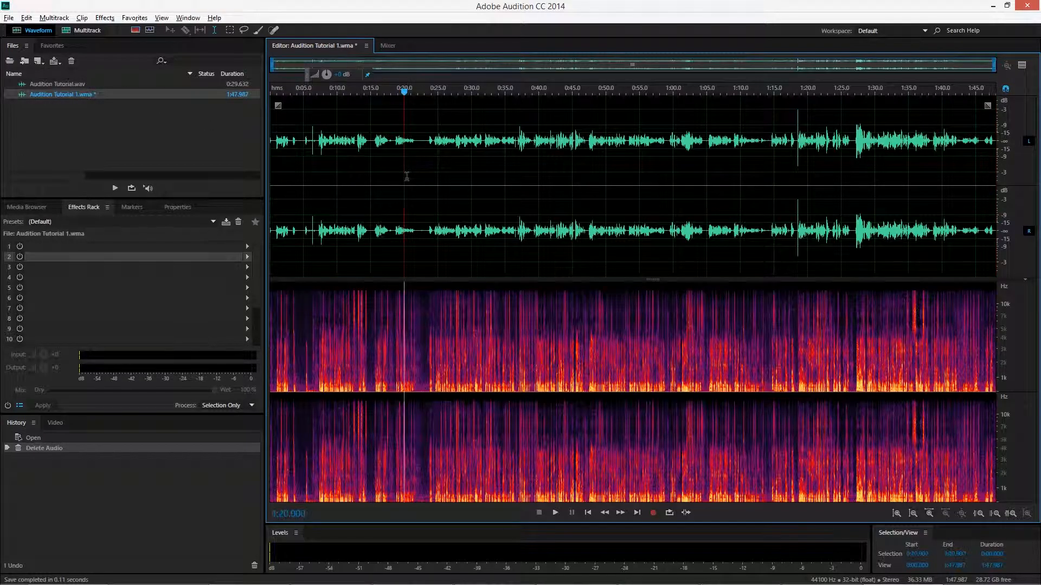
pyautogui.click(408, 176)
pyautogui.scroll(4, 411, 169)
pyautogui.press('space')
pyautogui.scroll(3, 444, 170)
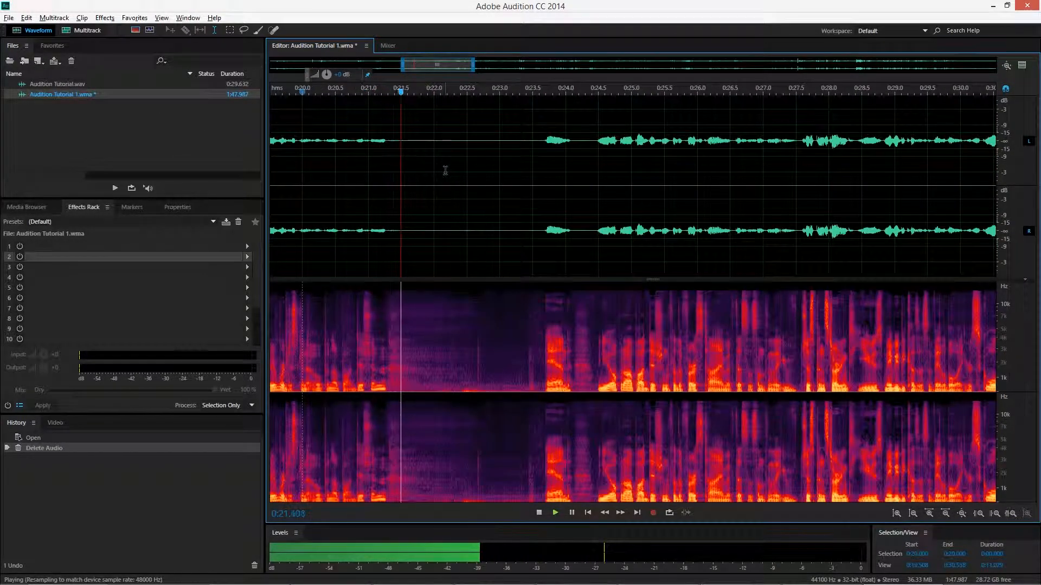
# - Capture a noise print from the quiet stretch at about 0:21.8 to 0:23.4 and apply Noise Reduction to the entire file
pyautogui.click(420, 140)
pyautogui.moveTo(420, 140); pyautogui.dragTo(527, 155)
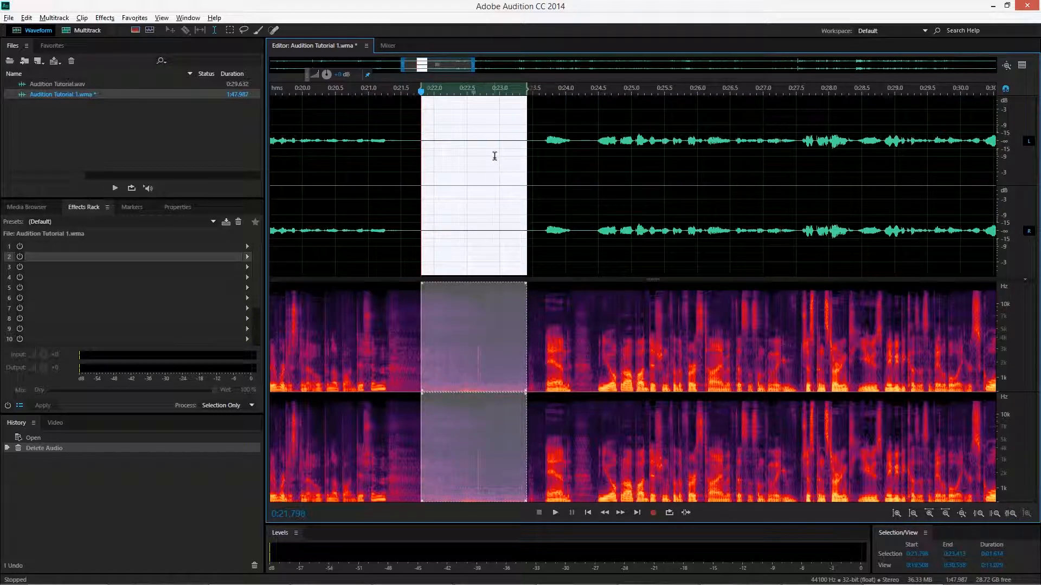
pyautogui.hotkey('ctrl', 'shift', 'p')
pyautogui.click(727, 176)
pyautogui.click(882, 329)
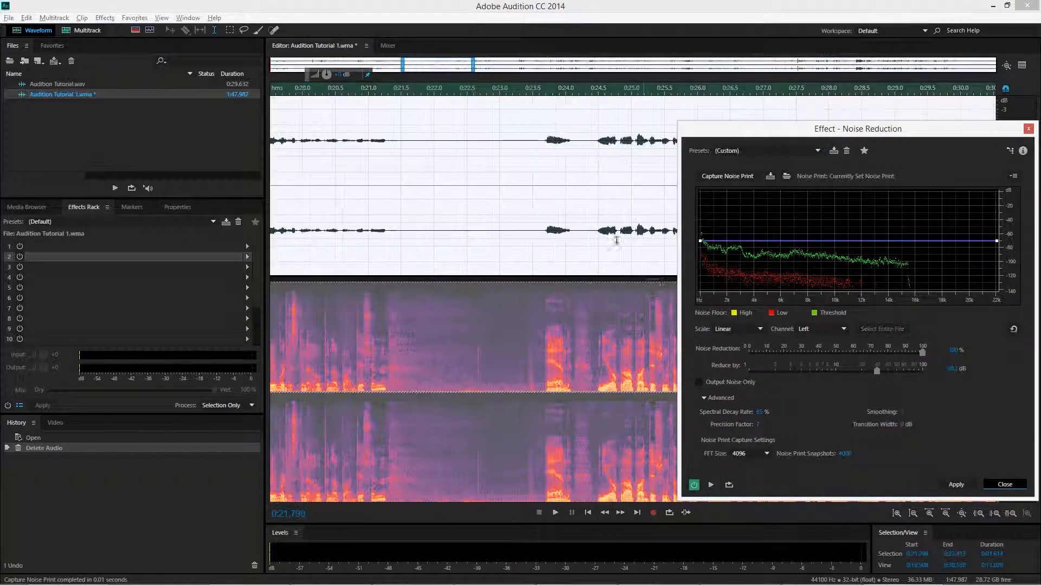
pyautogui.click(949, 483)
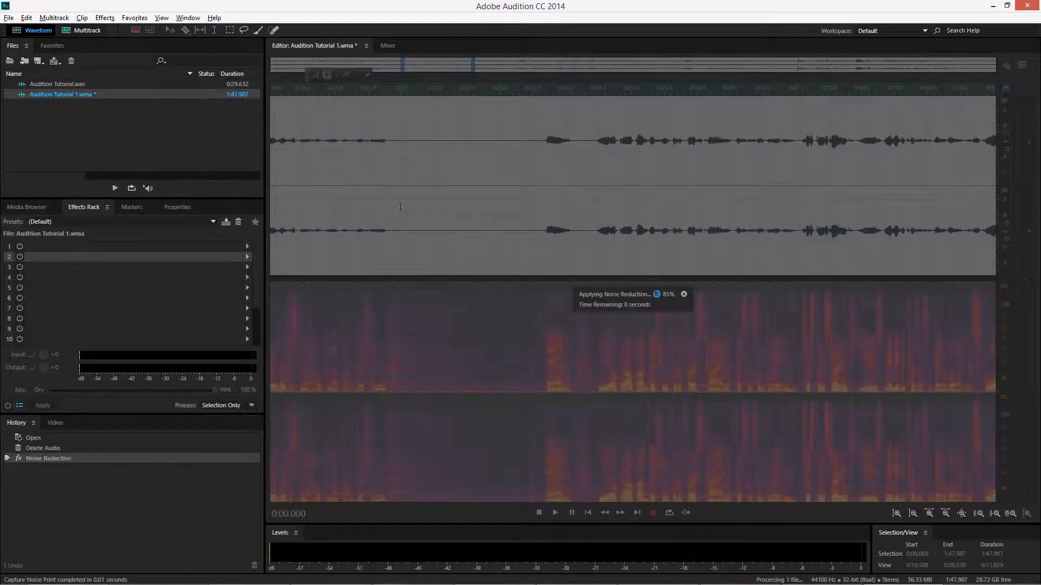
# - Run the saved favorite that applies the effects rack and normalizes the file, and listen to the result from about 0:21.7
pyautogui.press('F2')
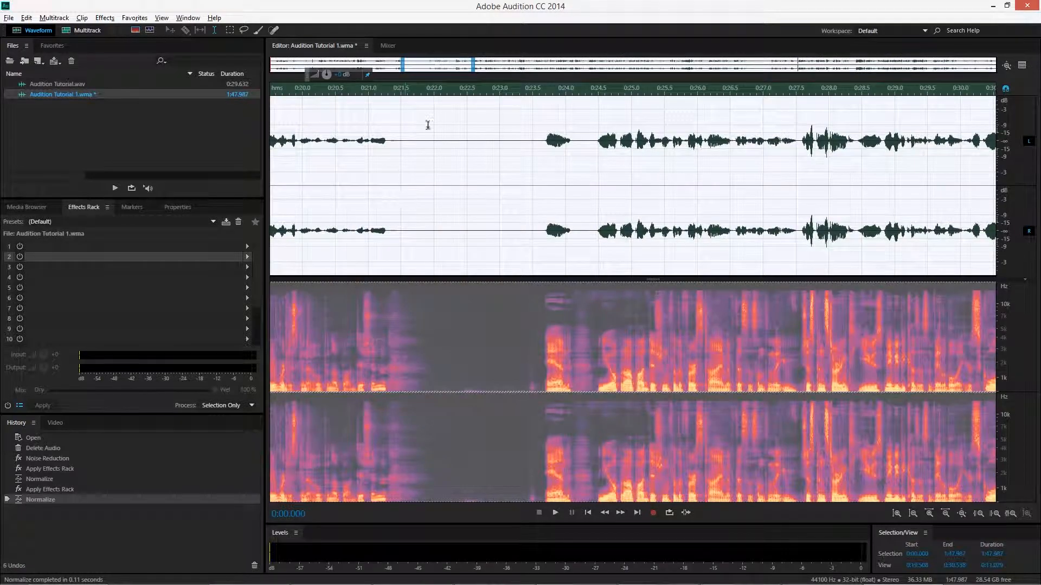
pyautogui.click(415, 138)
pyautogui.press('space')
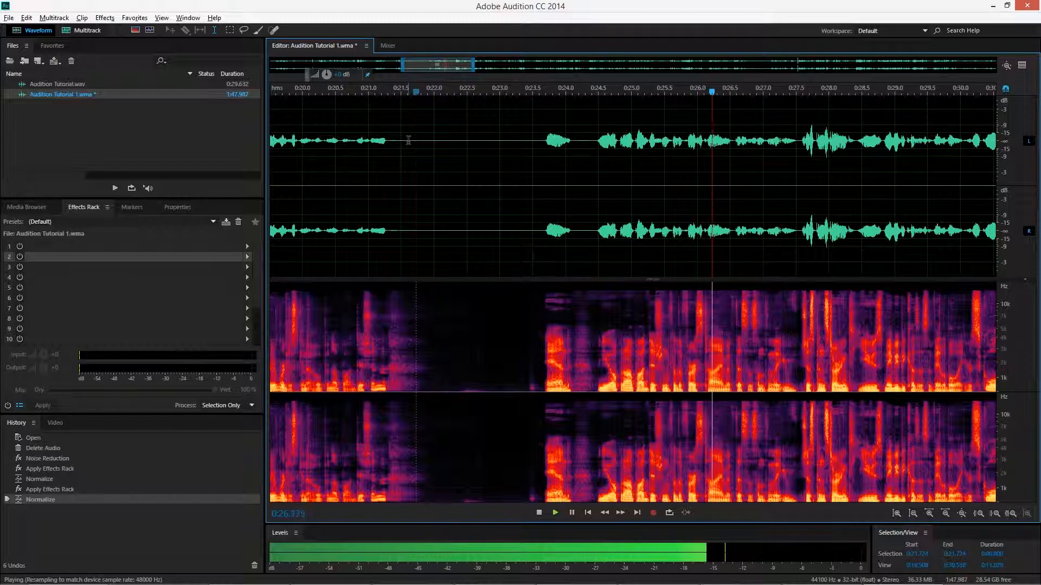
pyautogui.press('space')
# - Save Audition Tutorial 1.wma in its compressed format with the sample type converted to 48000 Hz, stereo, 16-bit
pyautogui.hotkey('ctrl', 's')
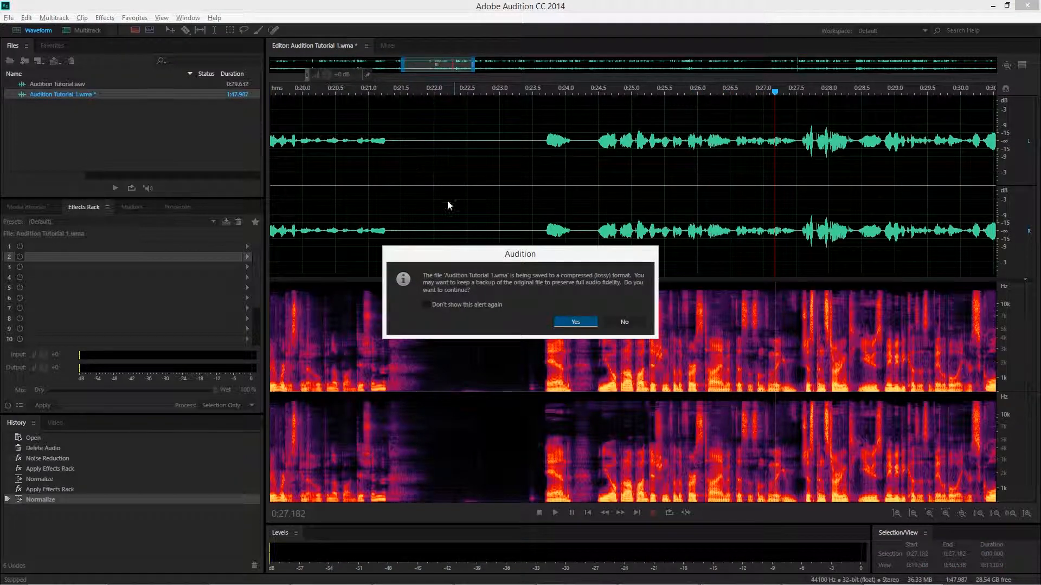
pyautogui.click(625, 322)
pyautogui.hotkey('ctrl', 's')
pyautogui.click(568, 322)
pyautogui.click(561, 324)
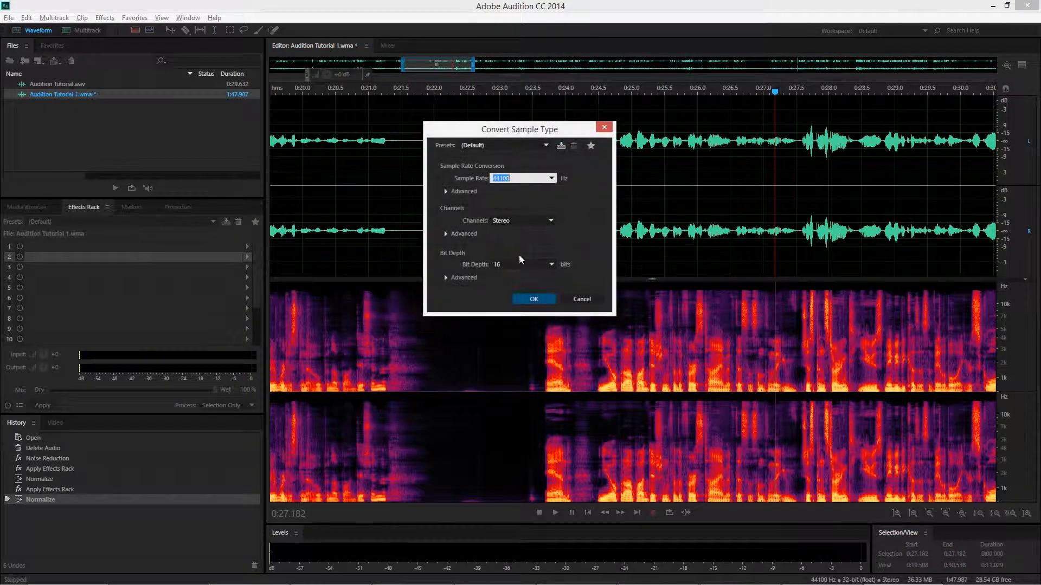
pyautogui.click(534, 178)
pyautogui.click(532, 251)
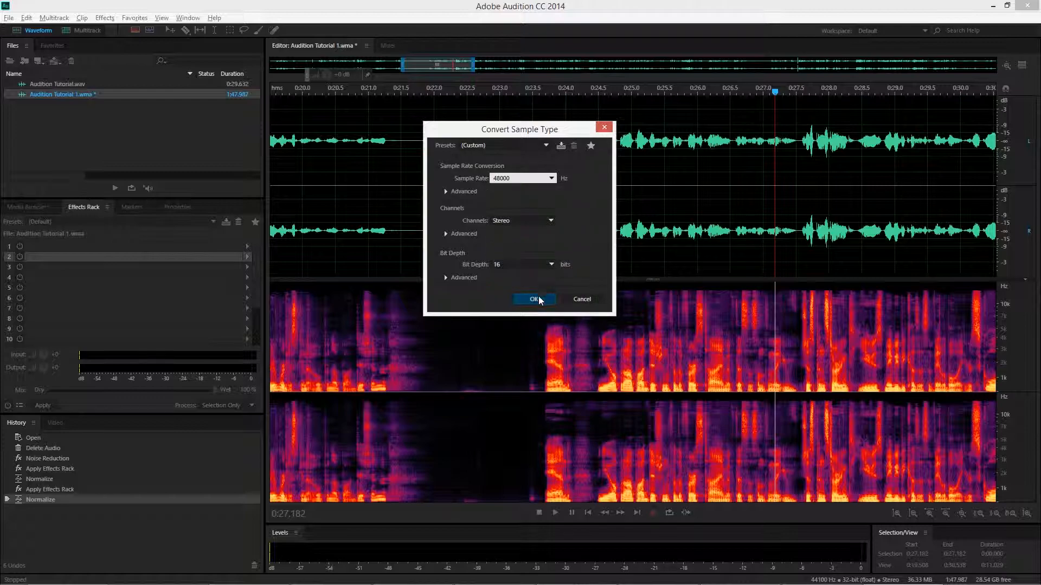
pyautogui.click(533, 298)
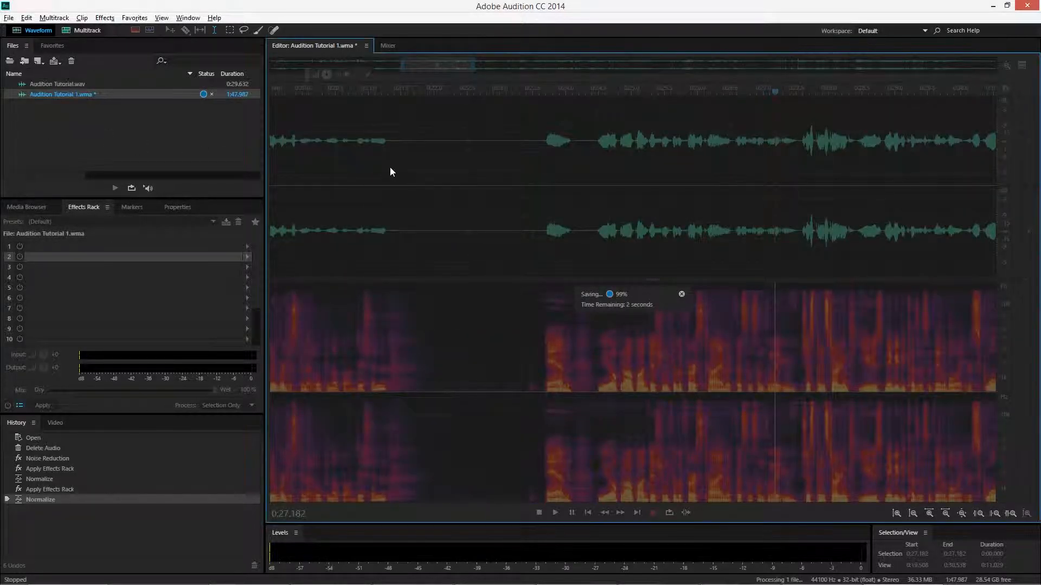
# - Switch to File Explorer, import Audition Tutorial 2.wma from the Documents folder and open it in the waveform editor
pyautogui.hotkey('alt', 'Tab')
pyautogui.hotkey('alt', 'Tab')
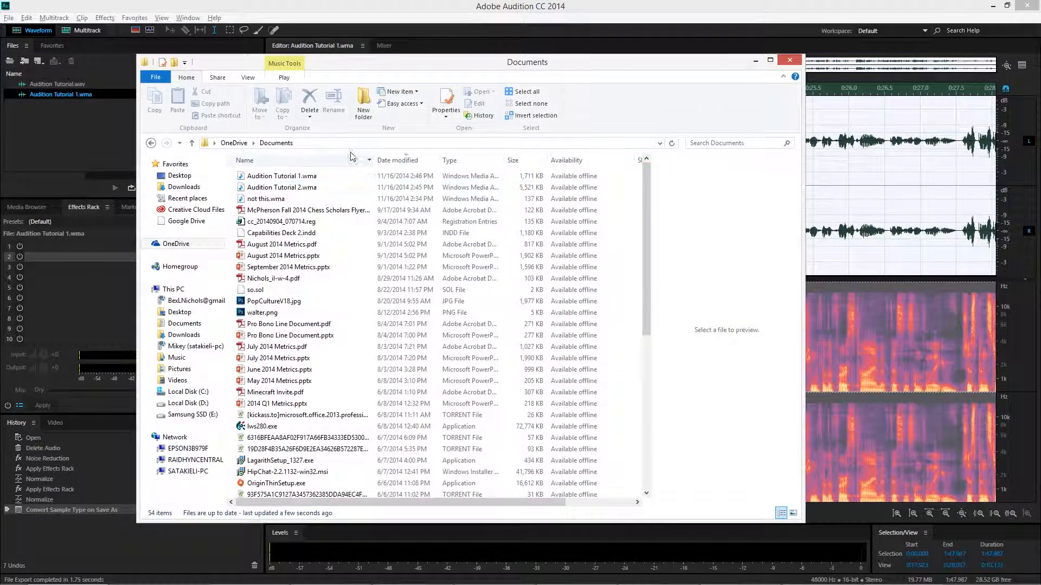
pyautogui.moveTo(271, 186); pyautogui.dragTo(40, 135)
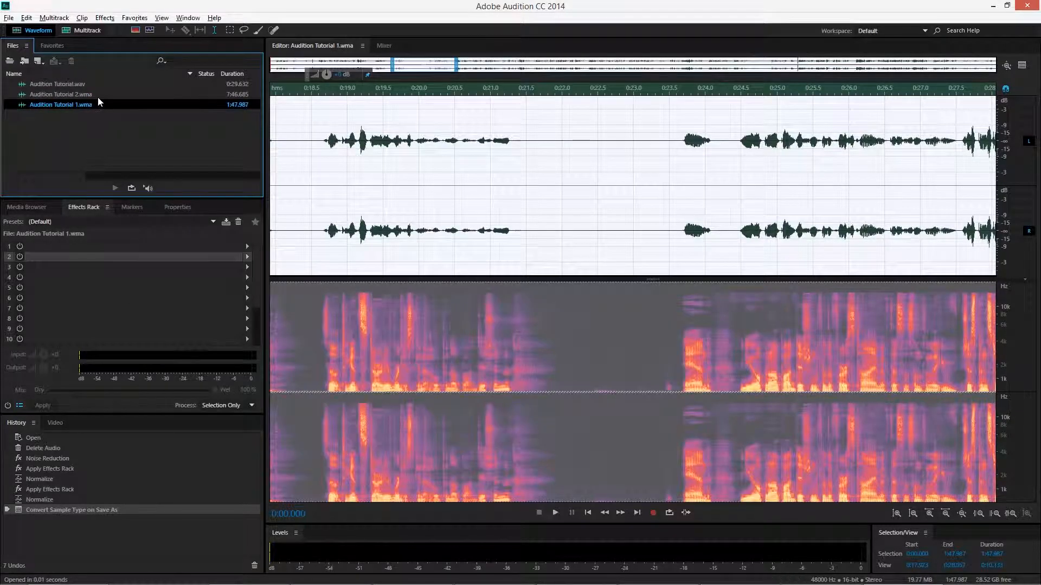
pyautogui.doubleClick(98, 94)
# - Select the short gap in speech at about 1:17.6 to 1:18.0 and play it to check for usable background noise
pyautogui.scroll(10, 388, 160)
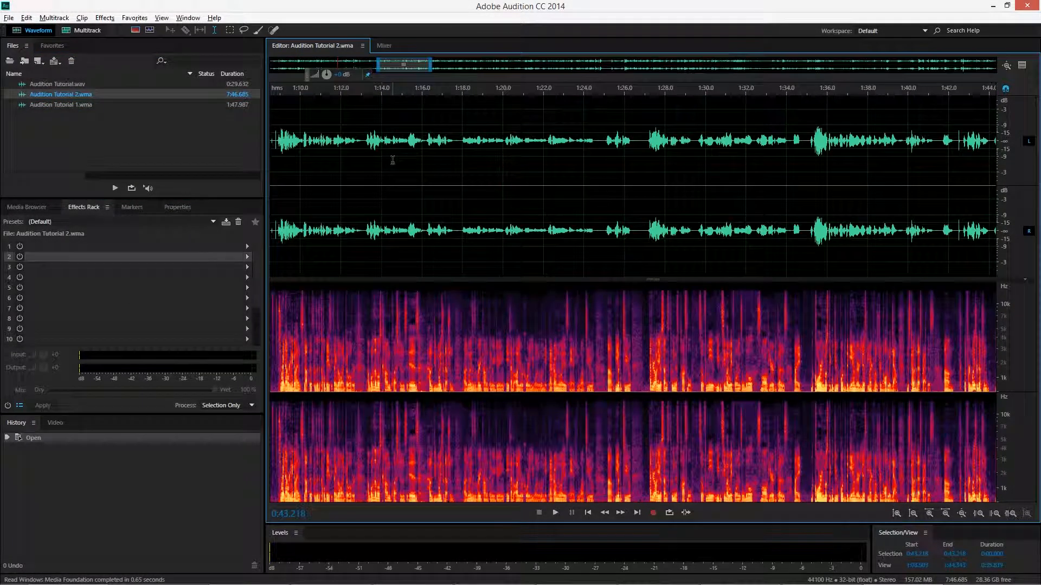
pyautogui.moveTo(649, 135); pyautogui.dragTo(682, 135)
pyautogui.press('space')
pyautogui.scroll(4, 661, 135)
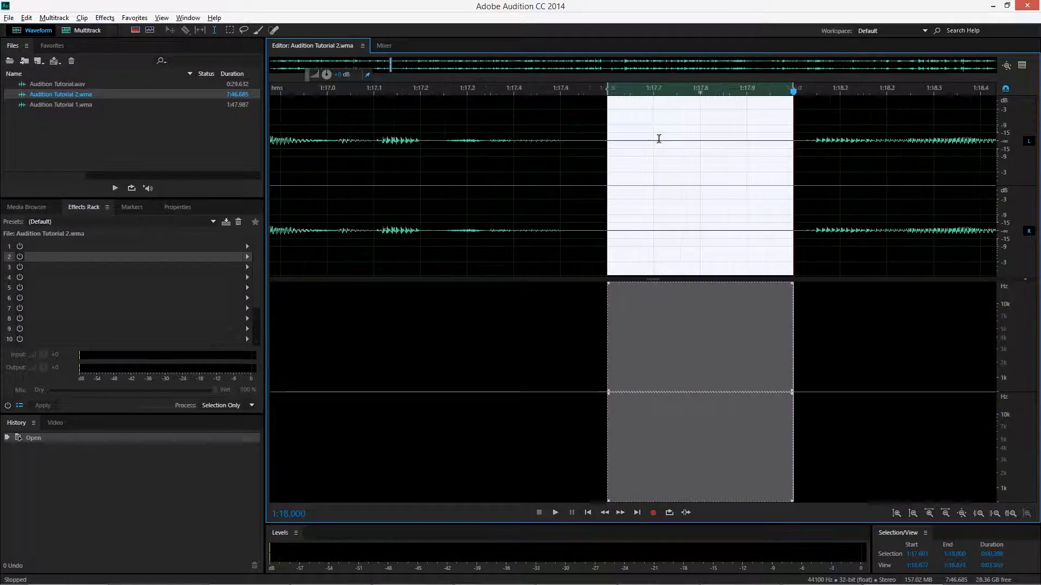
pyautogui.press('space')
pyautogui.press('space')
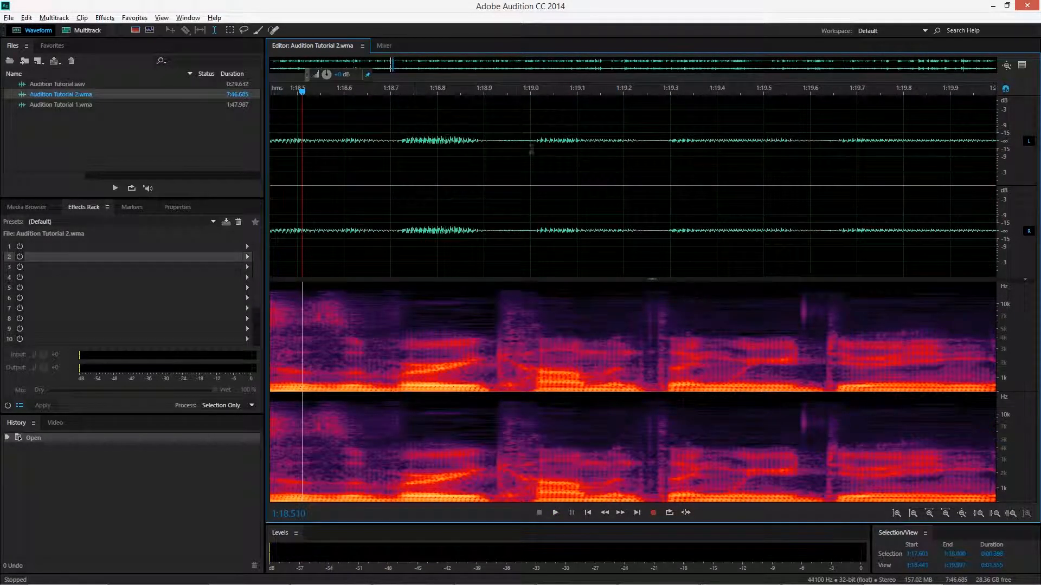
# - Find the long pause in speech after about 3:33 and play it from about 3:34.4 to hear the background noise
pyautogui.scroll(-12, 523, 145)
pyautogui.click(600, 140)
pyautogui.scroll(7, 607, 140)
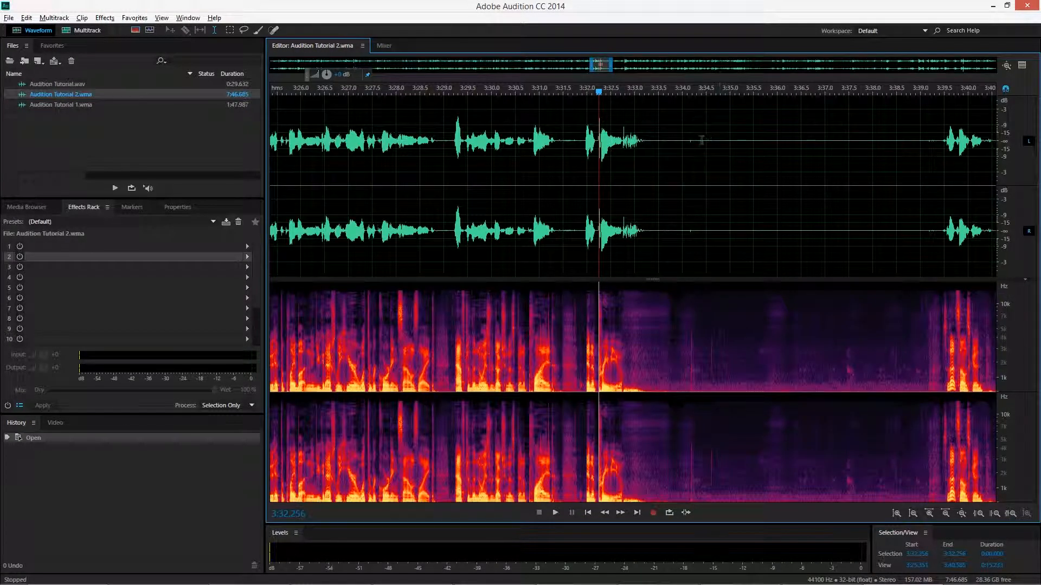
pyautogui.click(701, 140)
pyautogui.press('space')
pyautogui.scroll(-1, 674, 142)
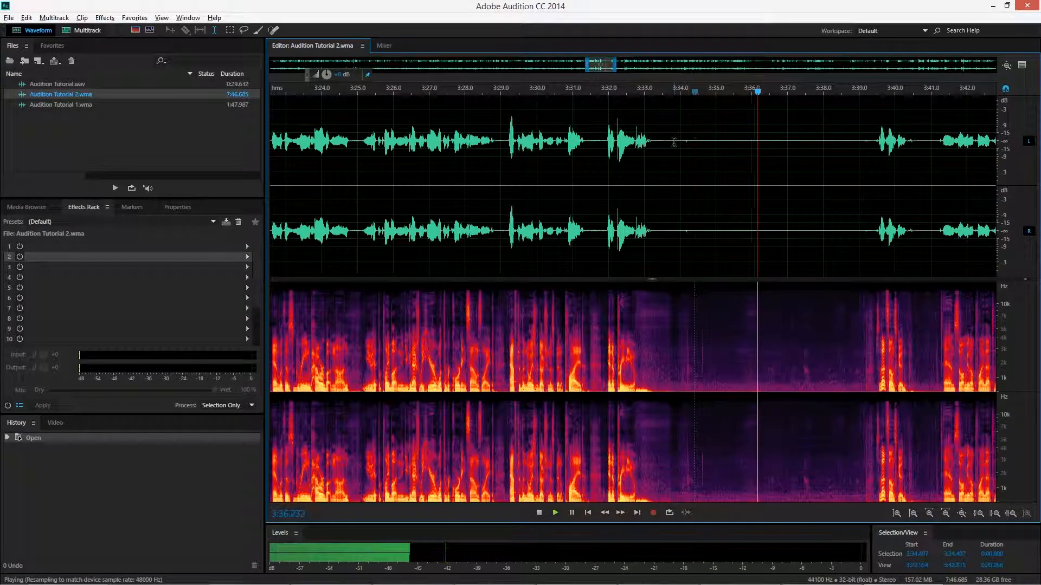
pyautogui.press('space')
# - Capture a noise print from the pause at about 3:34.7 to 3:38.4 and apply Noise Reduction to all of Audition Tutorial 2.wma
pyautogui.moveTo(705, 142); pyautogui.dragTo(833, 146)
pyautogui.hotkey('ctrl', 'shift', 'p')
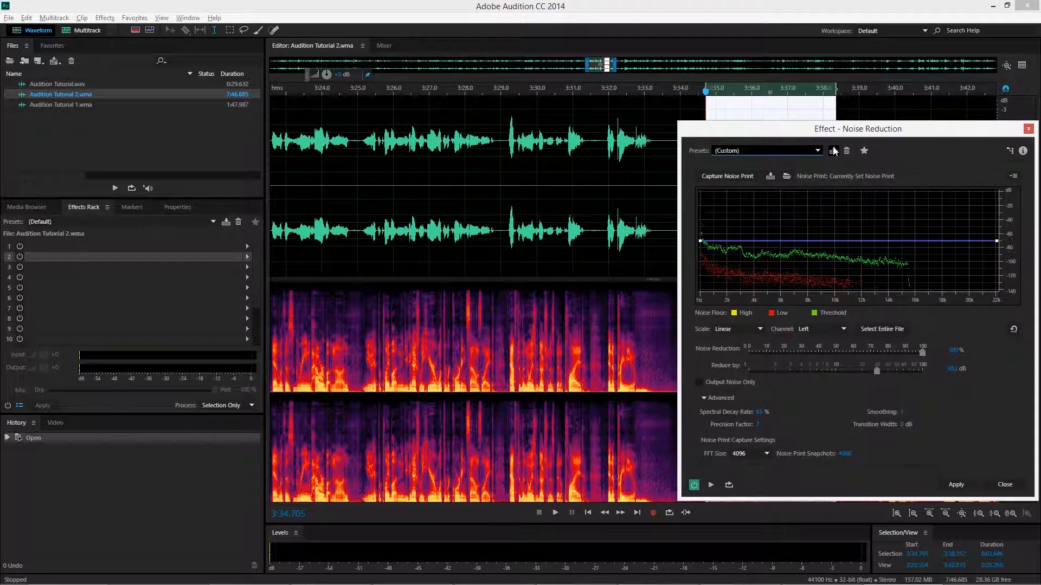
pyautogui.click(733, 176)
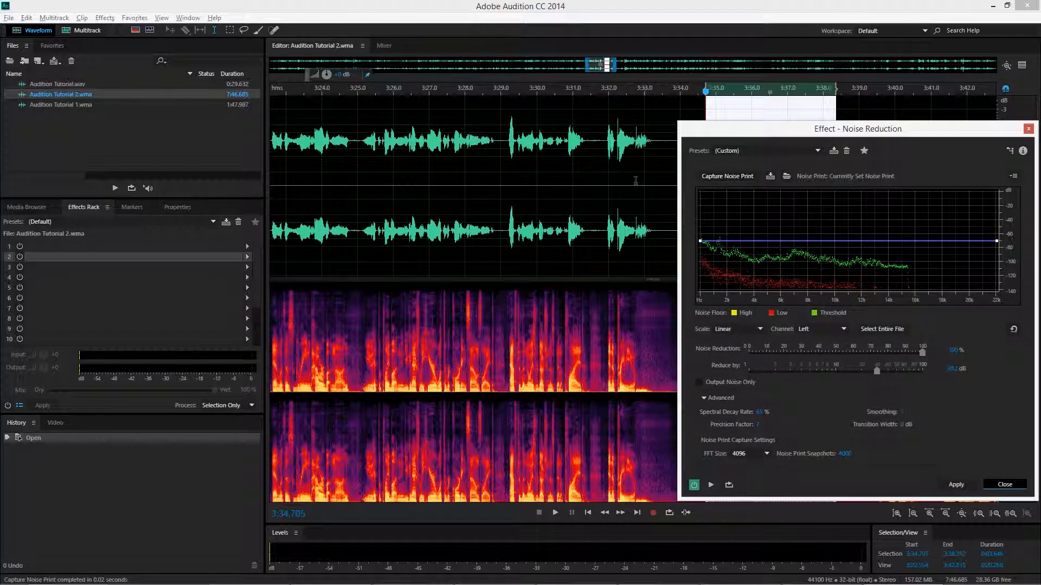
pyautogui.click(882, 329)
pyautogui.click(955, 484)
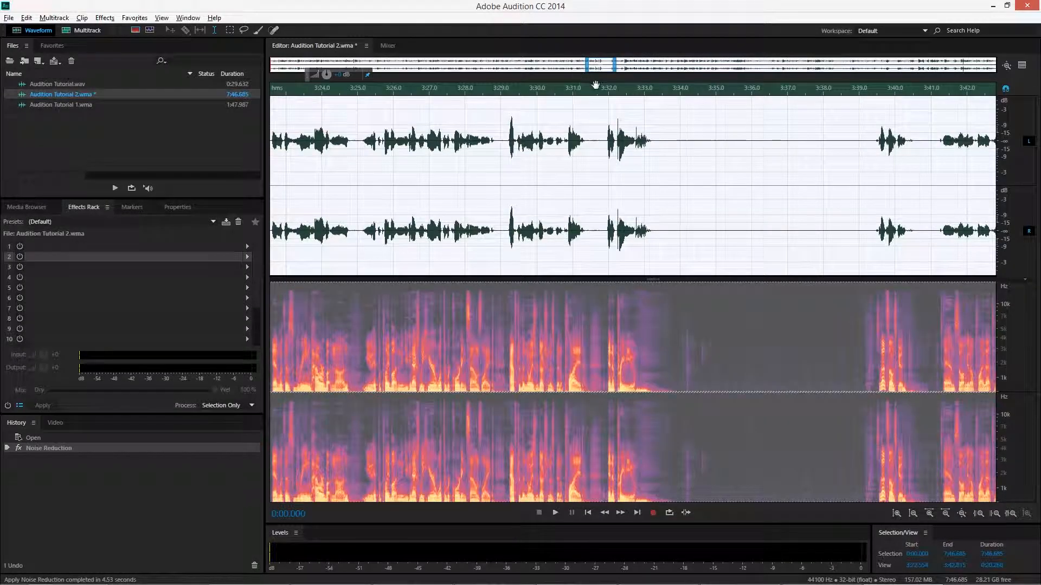
# - Play the noise-reduced file from about 3:32 to check how the long pause and following speech sound
pyautogui.click(612, 87)
pyautogui.press('space')
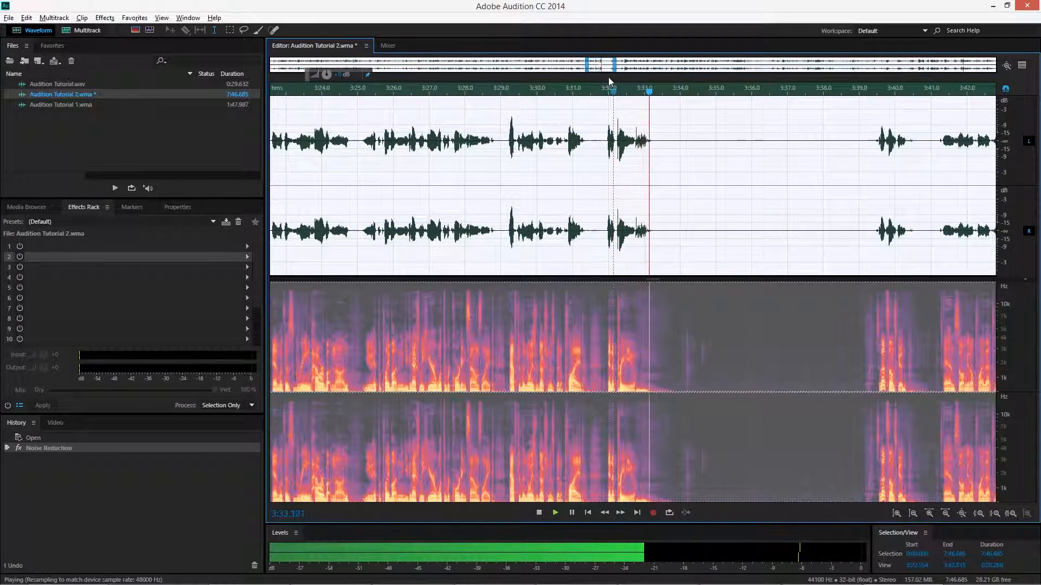
pyautogui.scroll(-4, 781, 260)
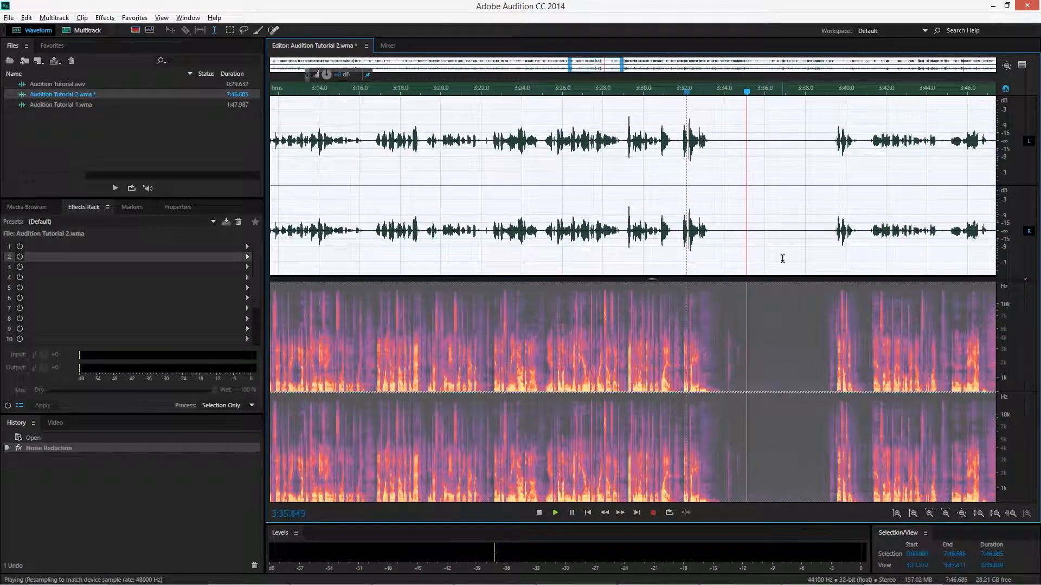
pyautogui.click(91, 126)
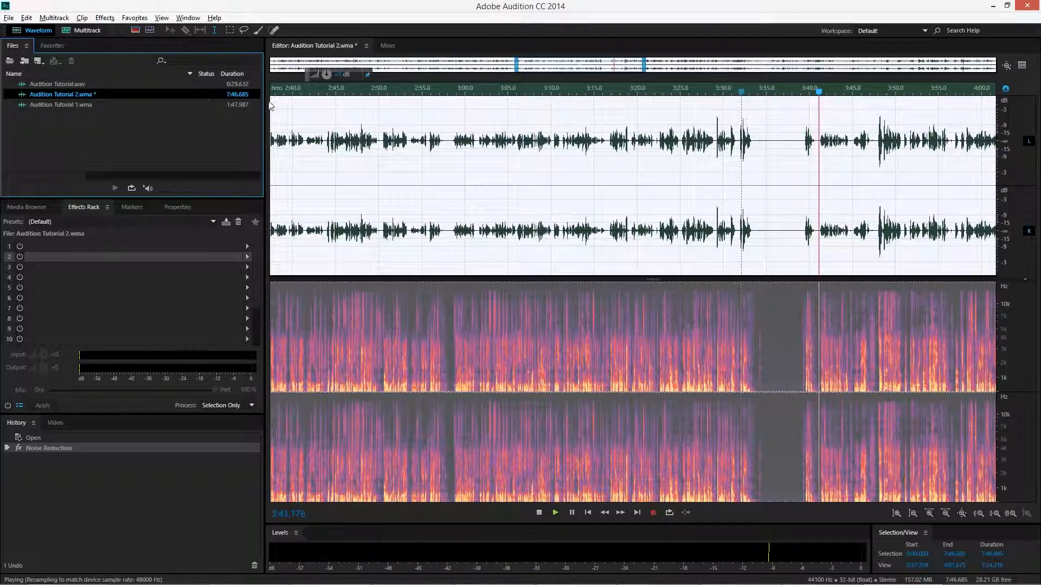
pyautogui.scroll(-3, 831, 198)
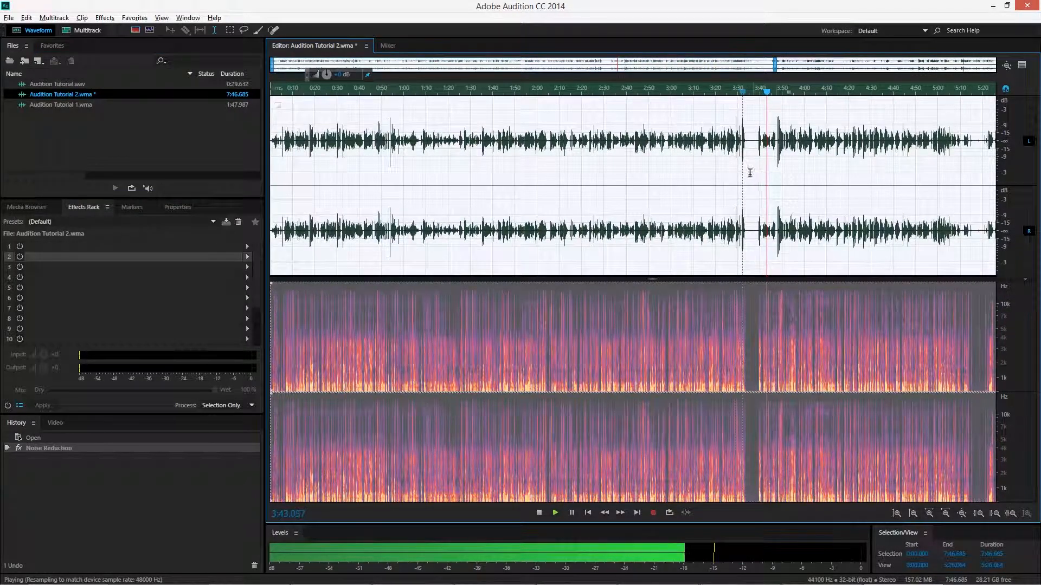
# - Continue the playback check from about 4:30 and from the pause near 5:12, and stop playback
pyautogui.moveTo(770, 92); pyautogui.dragTo(874, 92)
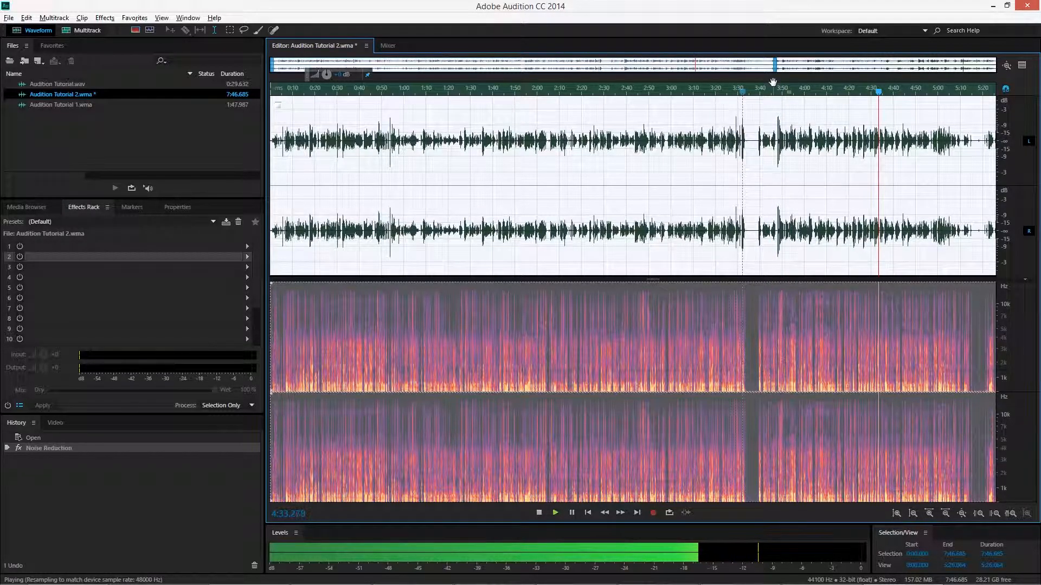
pyautogui.moveTo(781, 62); pyautogui.dragTo(994, 55)
pyautogui.click(674, 94)
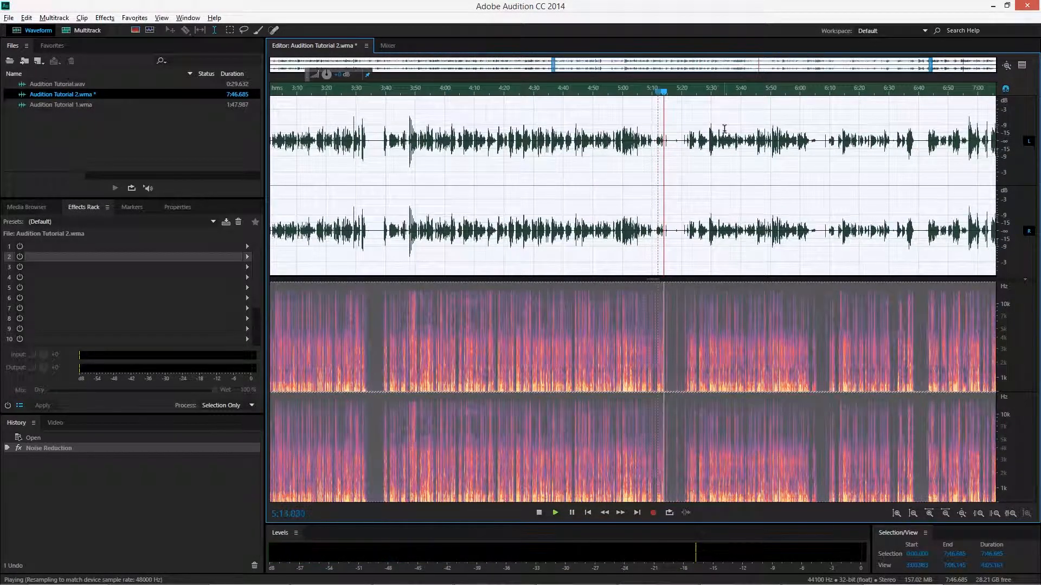
pyautogui.scroll(2, 724, 129)
pyautogui.press('space')
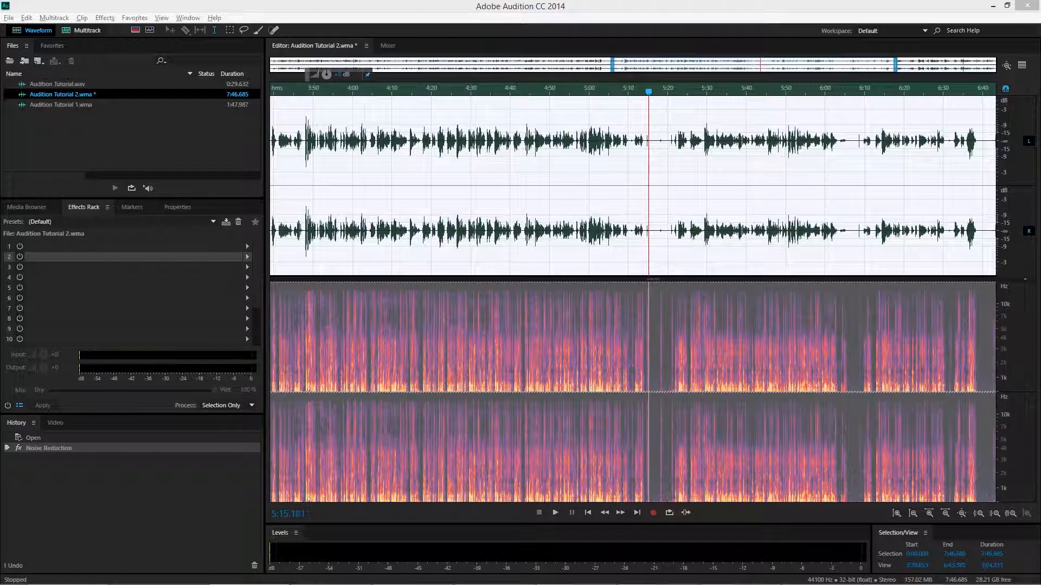
# - Clear the waveform selection and switch to the Intro Animation project in Premiere Pro
pyautogui.click(437, 189)
pyautogui.hotkey('alt', 'Tab')
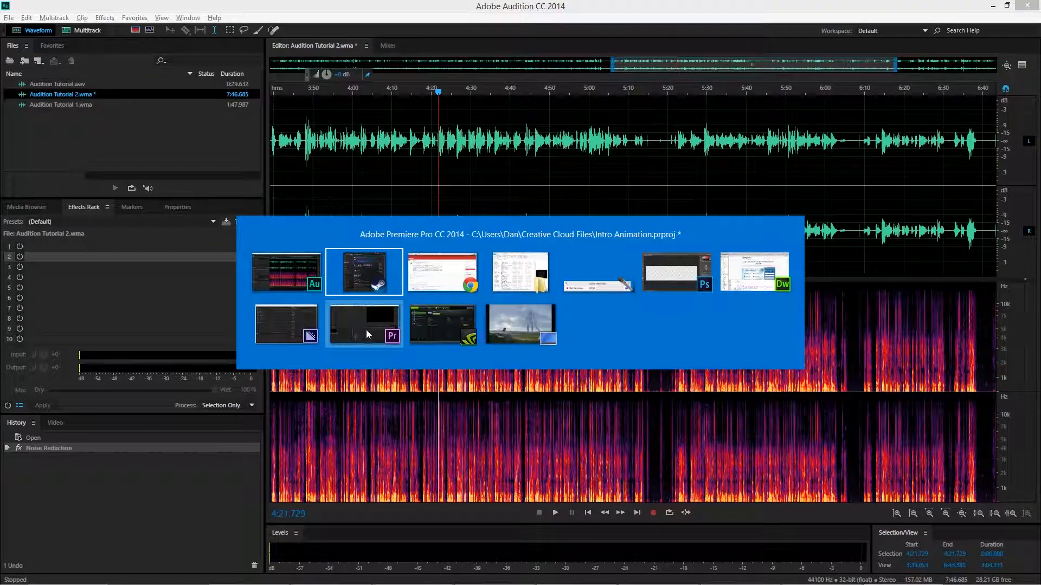
pyautogui.press('Escape')
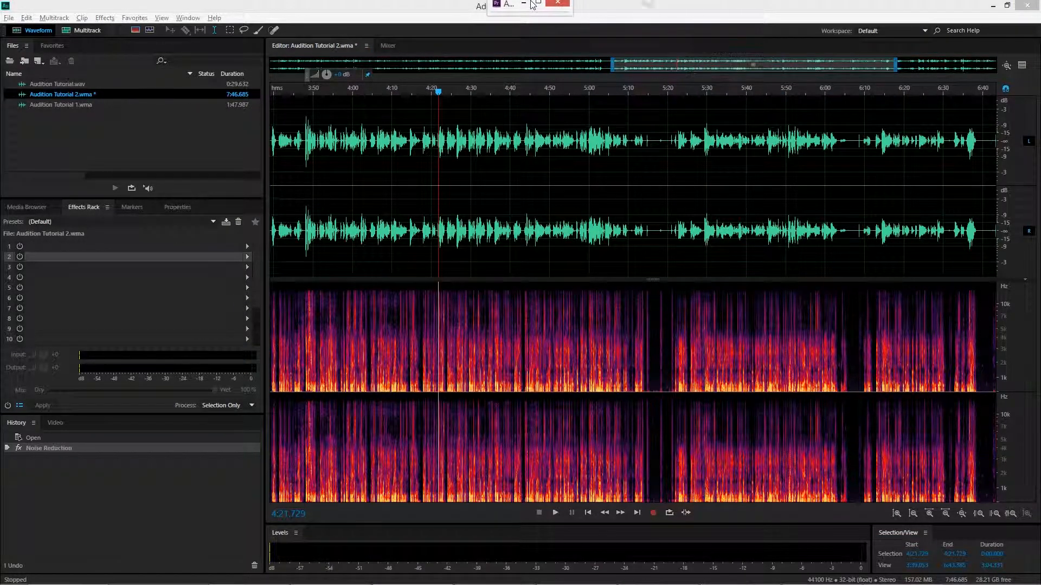
pyautogui.hotkey('alt', 'Tab')
pyautogui.hotkey('alt', 'Tab')
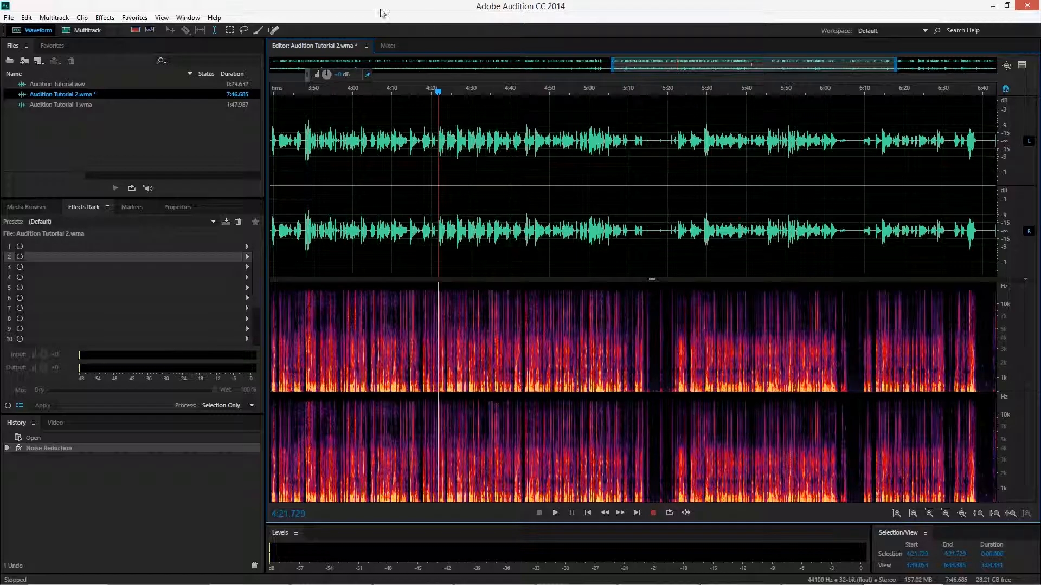
pyautogui.hotkey('alt', 'Tab')
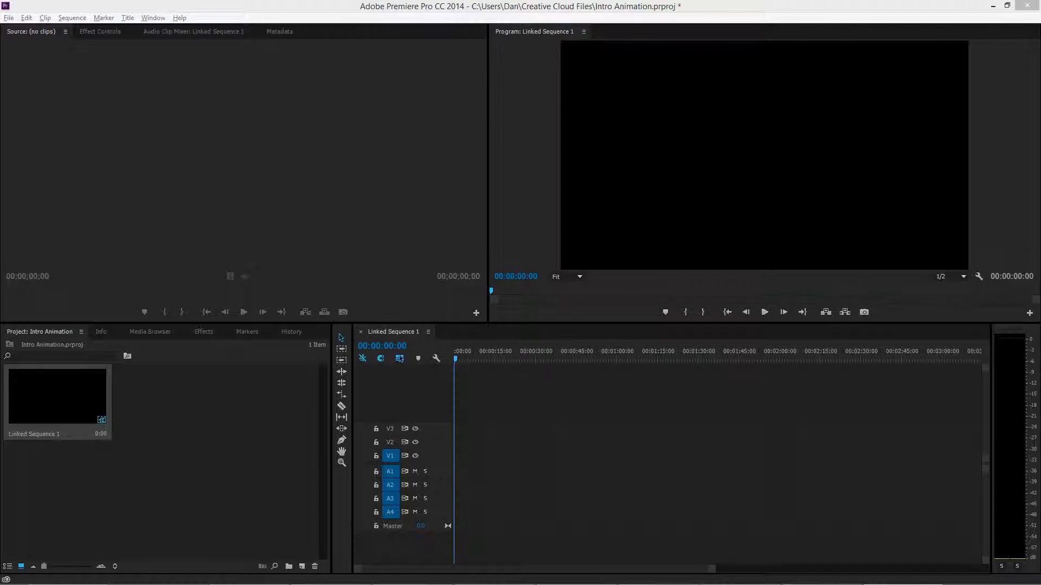
pyautogui.click(140, 450)
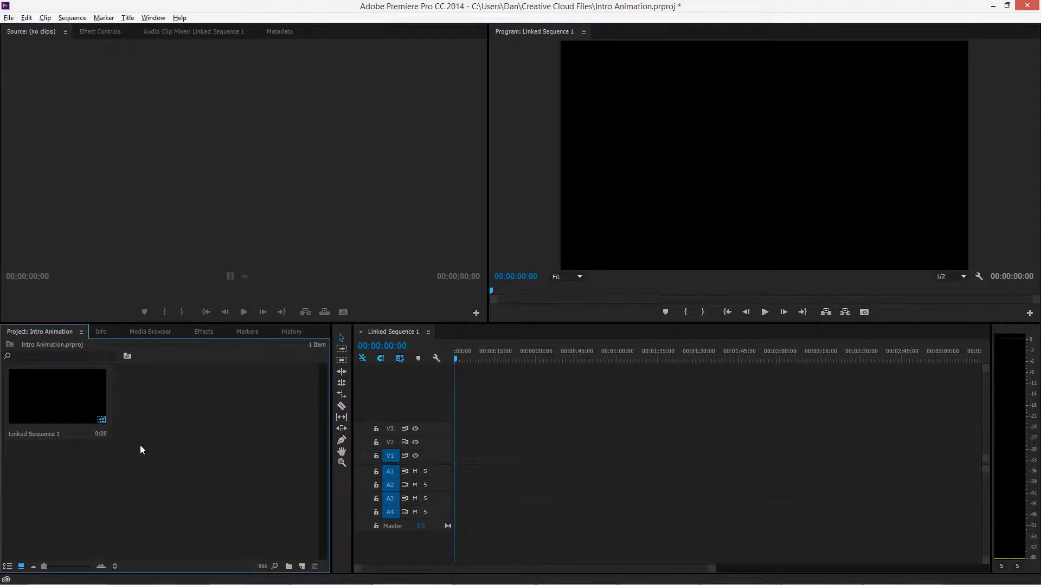
# - Import Audition Tutorial 1.wma and Audition Tutorial 2.wma from the OneDrive Documents folder into the Intro Animation project
pyautogui.hotkey('alt', 'Tab')
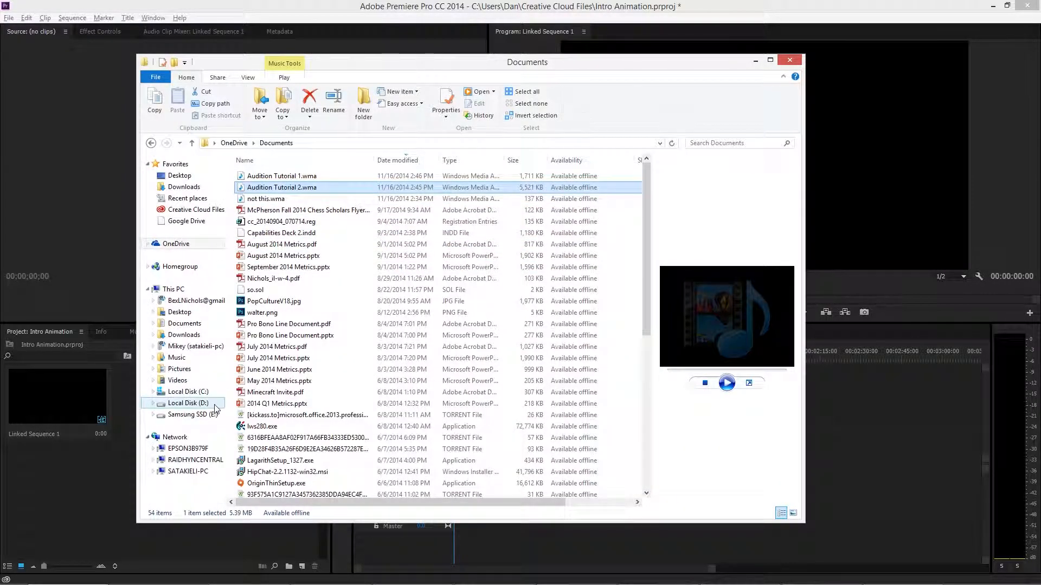
pyautogui.keyDown('ctrl'); pyautogui.click(288, 178); pyautogui.keyUp('ctrl')
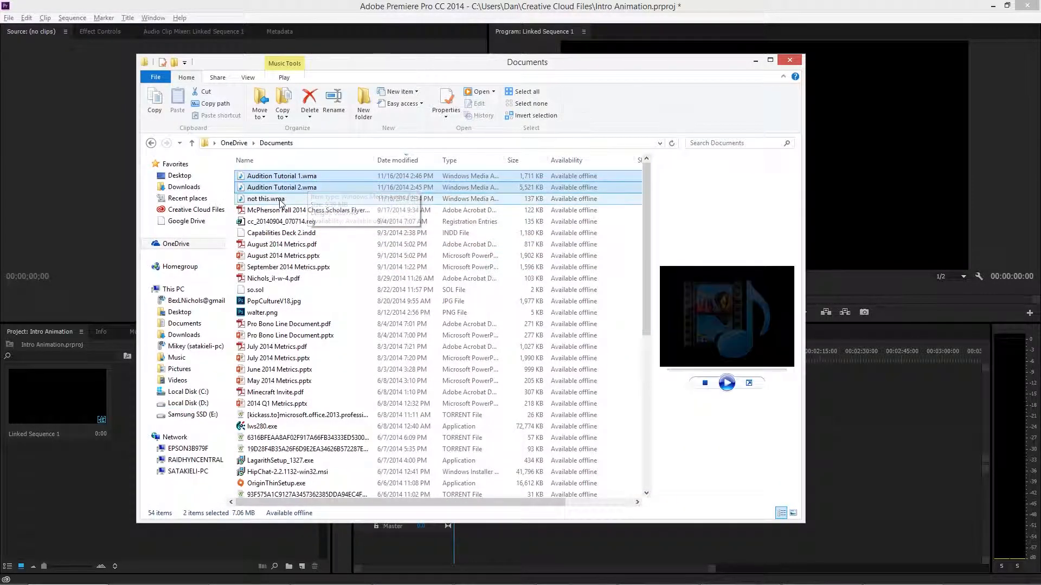
pyautogui.moveTo(288, 178); pyautogui.dragTo(89, 522)
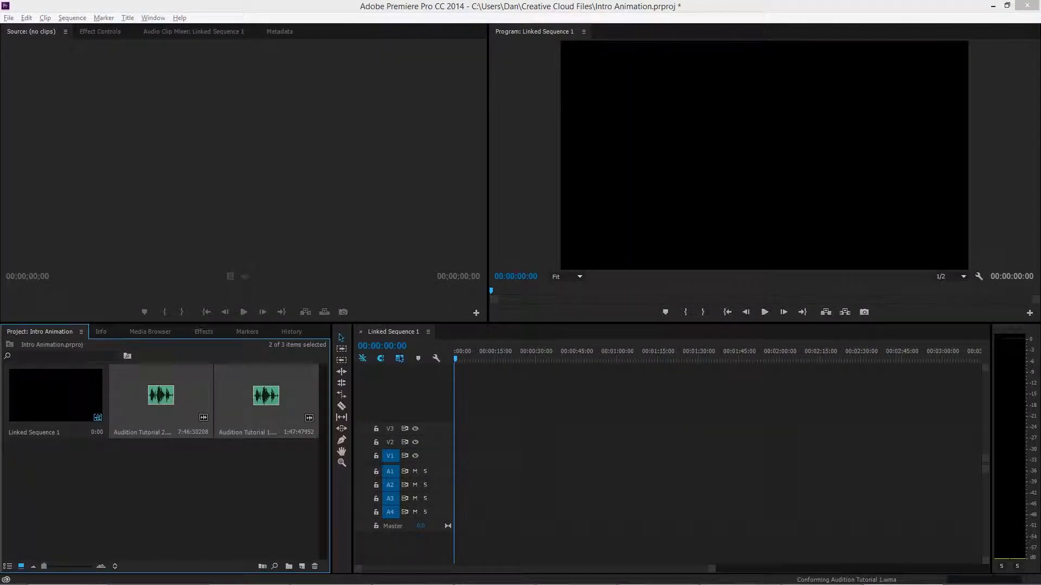
pyautogui.click(230, 448)
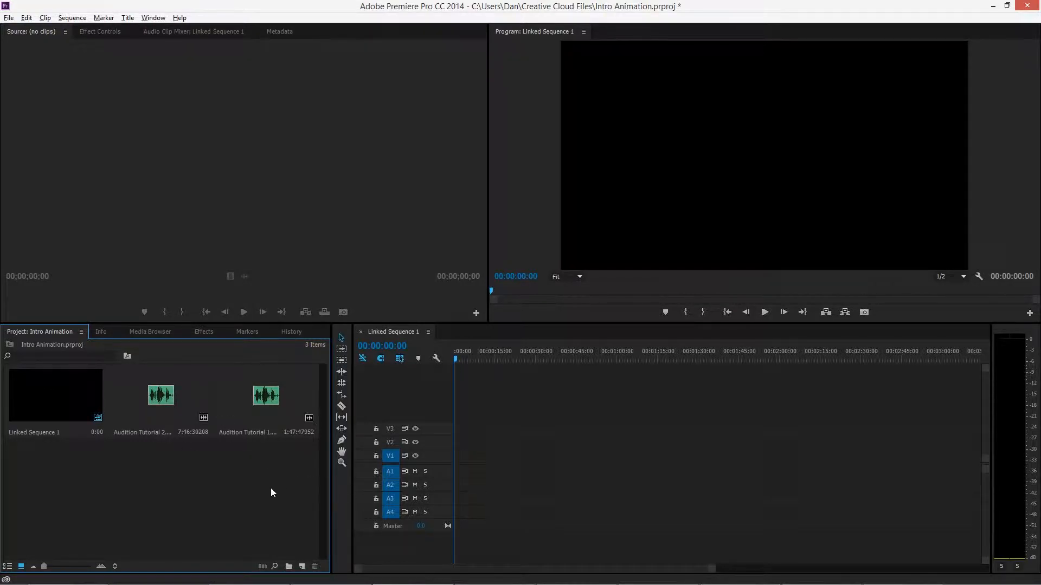
# - Switch to File Explorer and open the ShadowPlay\Desktop folder on Local Disk (D:)
pyautogui.hotkey('alt', 'Tab')
pyautogui.hotkey('alt', 'Tab')
pyautogui.hotkey('alt', 'Tab')
pyautogui.hotkey('alt', 'Tab')
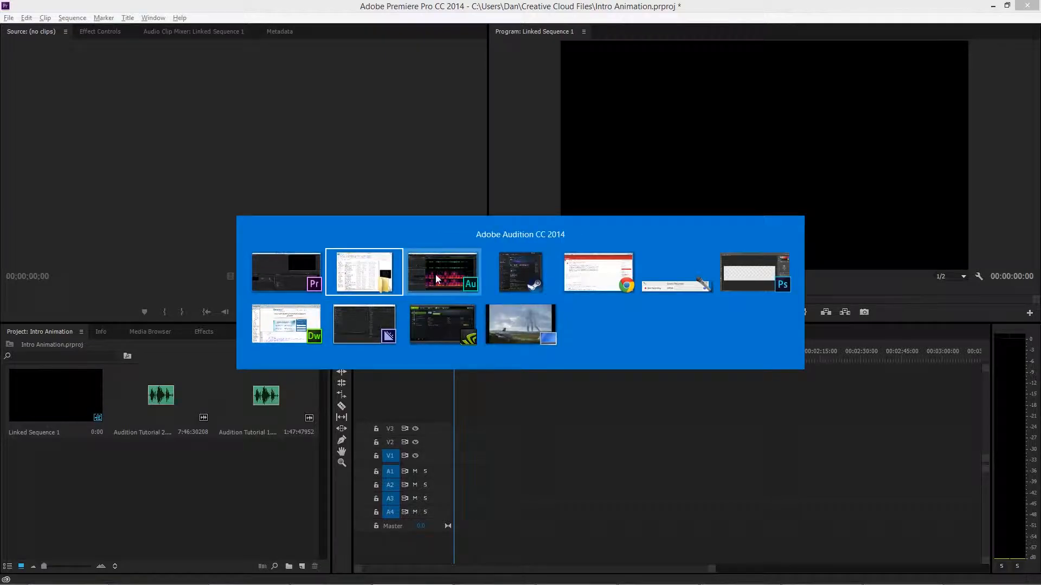
pyautogui.click(364, 272)
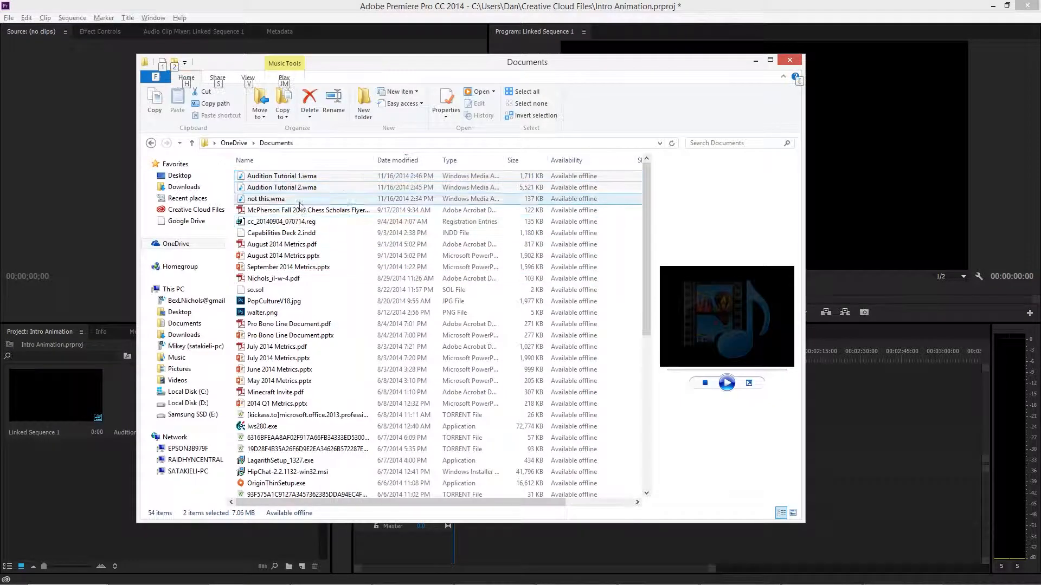
pyautogui.click(204, 402)
pyautogui.doubleClick(273, 255)
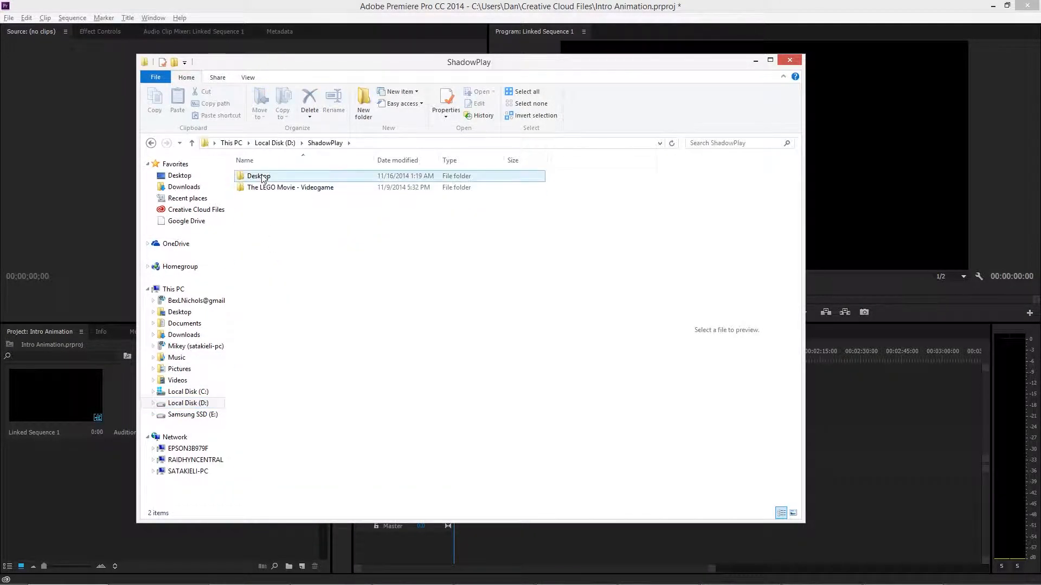
pyautogui.doubleClick(263, 177)
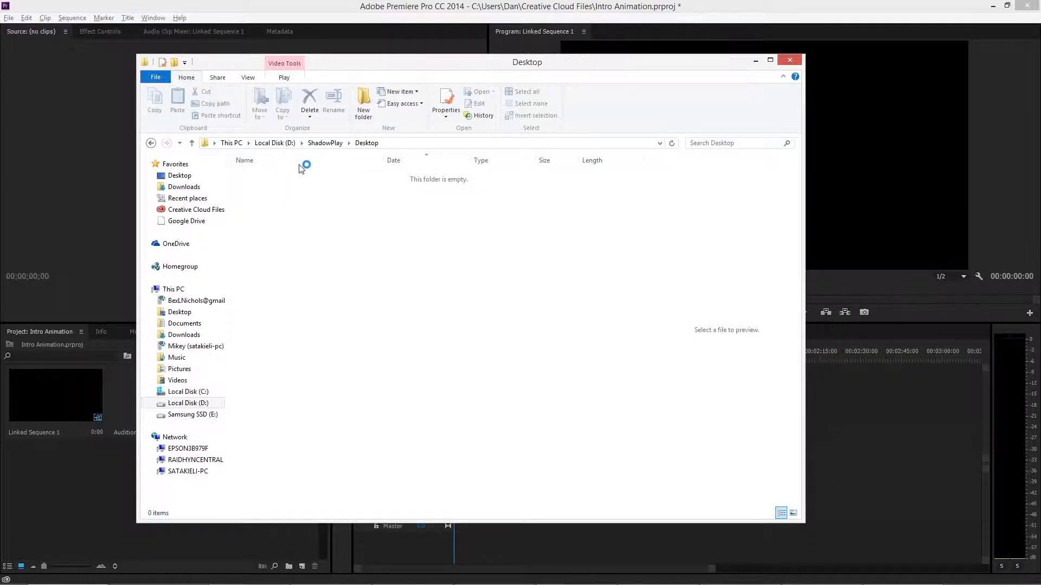
# - Import the recordings Desktop 11.16.2014 - 14.34.39.26.mp4 and Desktop 11.16.2014 - 14.37.50.27.mp4 into the Premiere Pro project
pyautogui.click(291, 221)
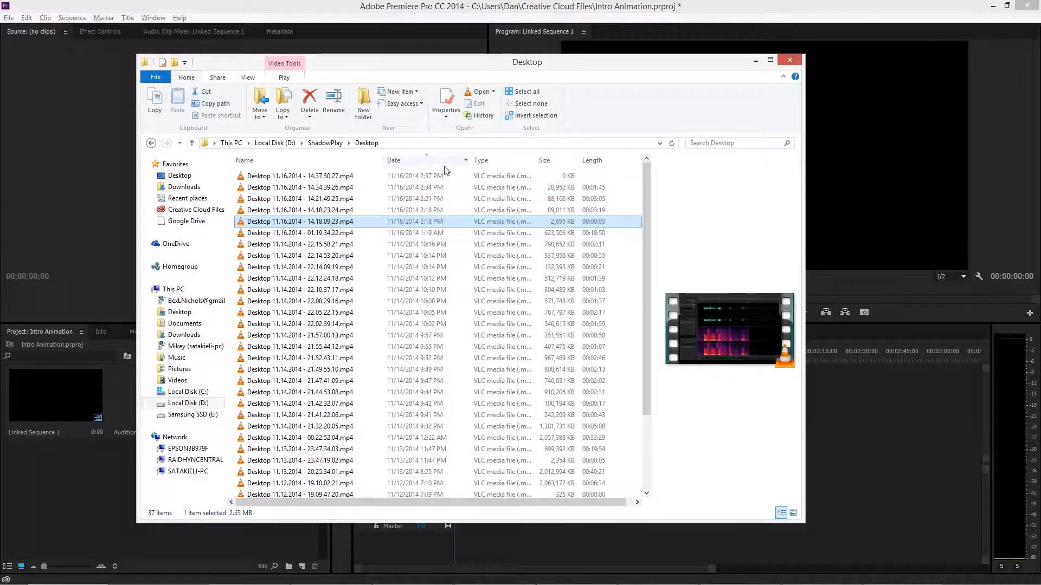
pyautogui.click(395, 175)
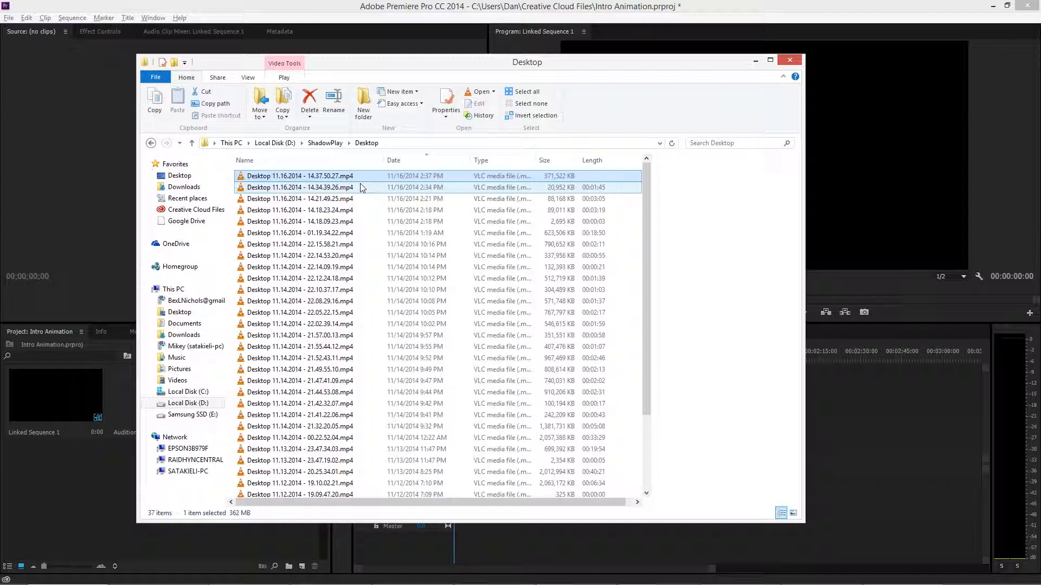
pyautogui.click(362, 187)
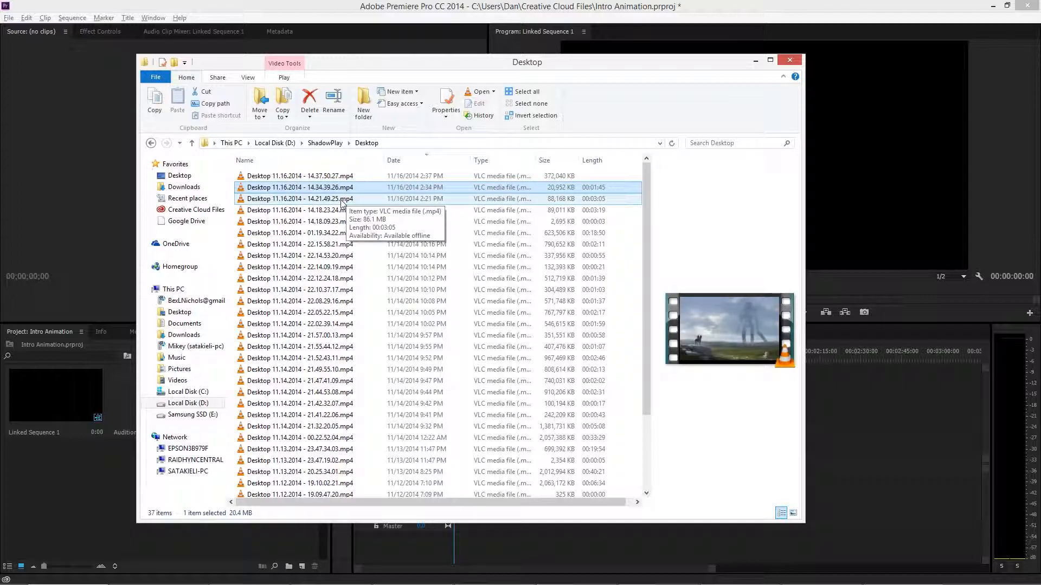
pyautogui.click(362, 199)
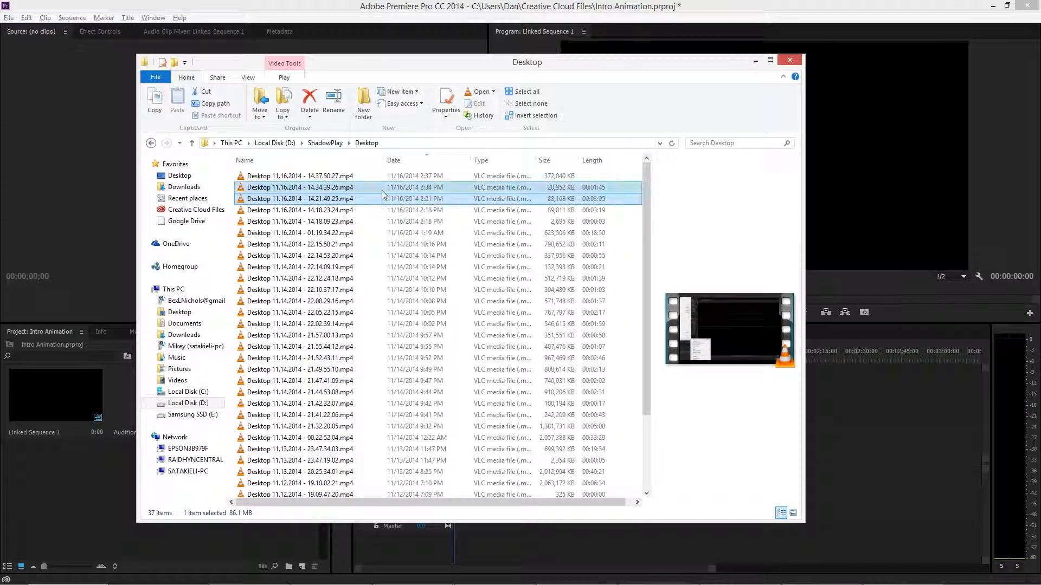
pyautogui.click(382, 190)
pyautogui.keyDown('ctrl'); pyautogui.click(350, 178); pyautogui.keyUp('ctrl')
pyautogui.moveTo(374, 187); pyautogui.dragTo(63, 525)
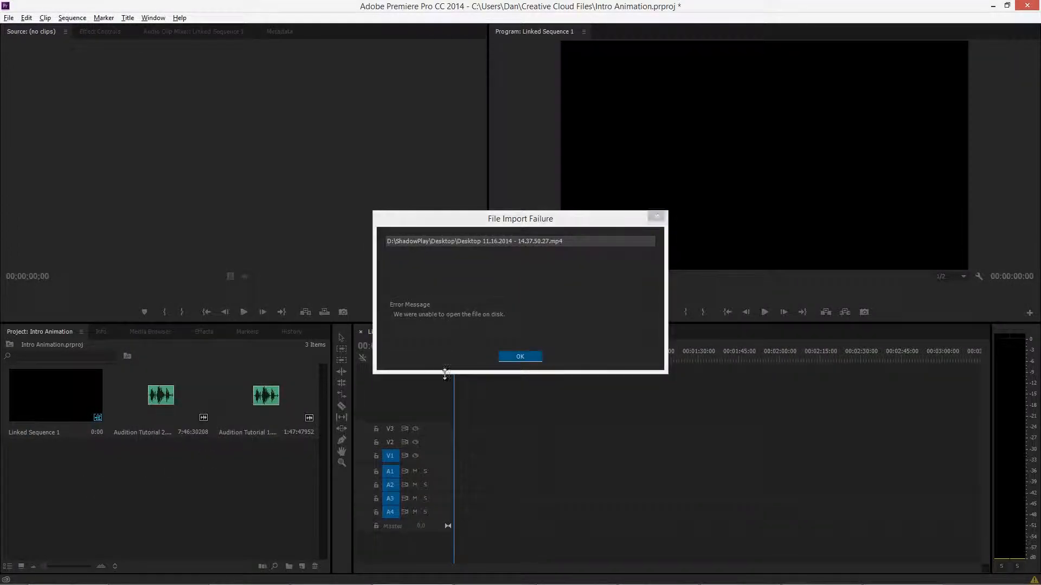
pyautogui.click(520, 358)
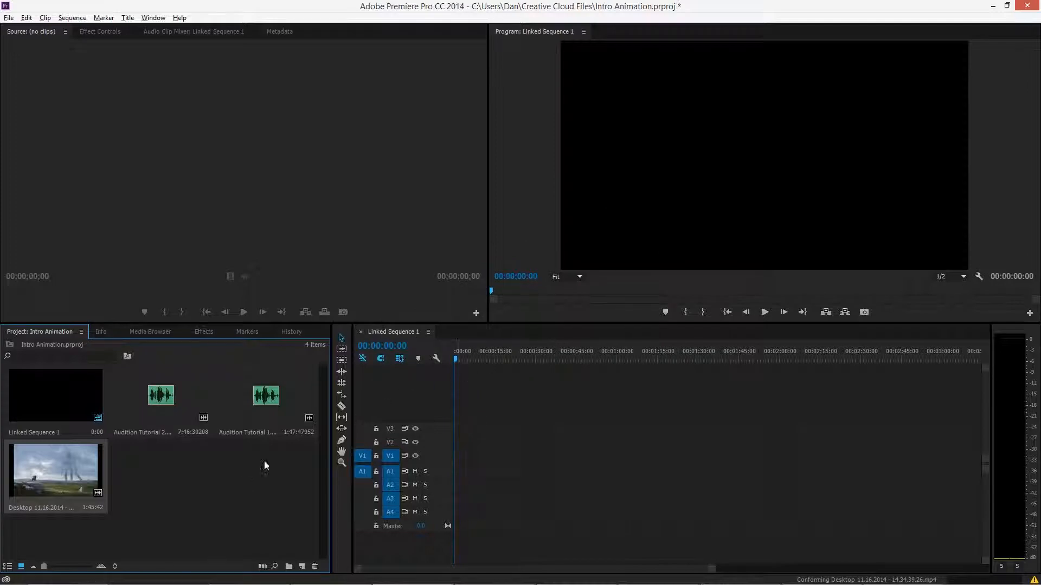
# - Return to the ShadowPlay\Desktop folder in File Explorer and select the recording Desktop 11.14.2014 - 22.14.09.19.mp4
pyautogui.hotkey('alt', 'Tab')
pyautogui.click(380, 269)
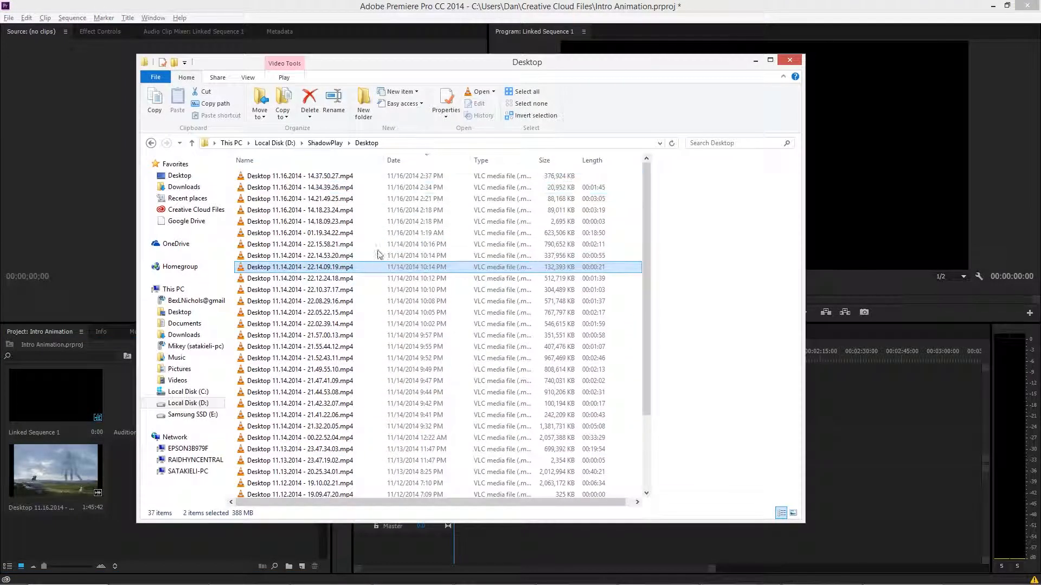